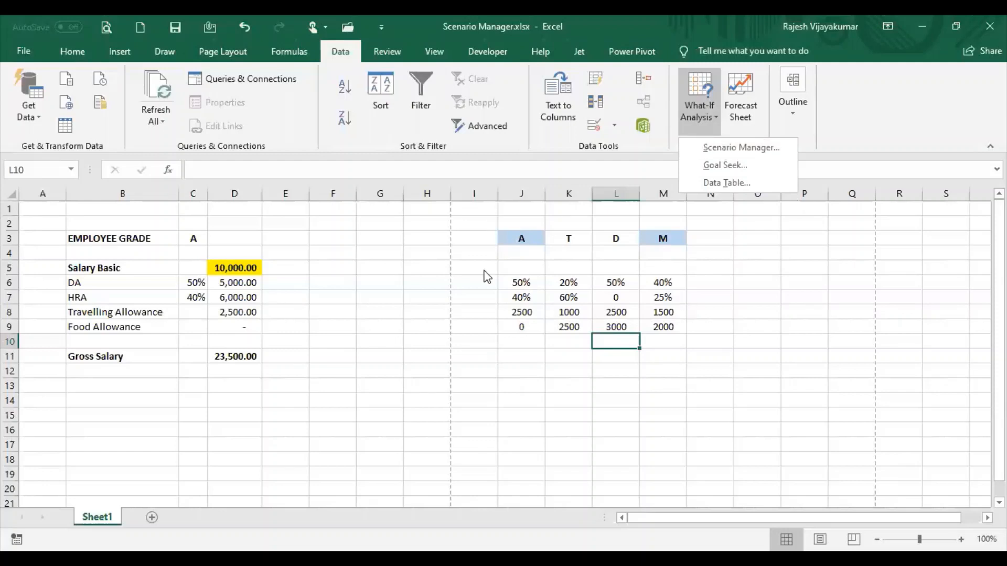
- Examine the employee grade, the basic salary and the table of allowance rates for grades A, T, D and M
left_click(283, 297)
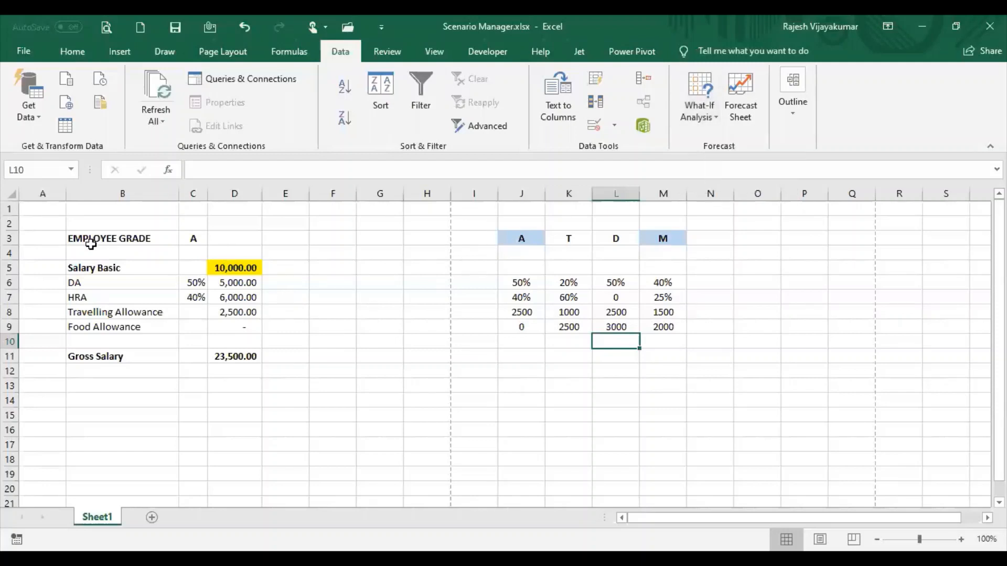
left_click(107, 237)
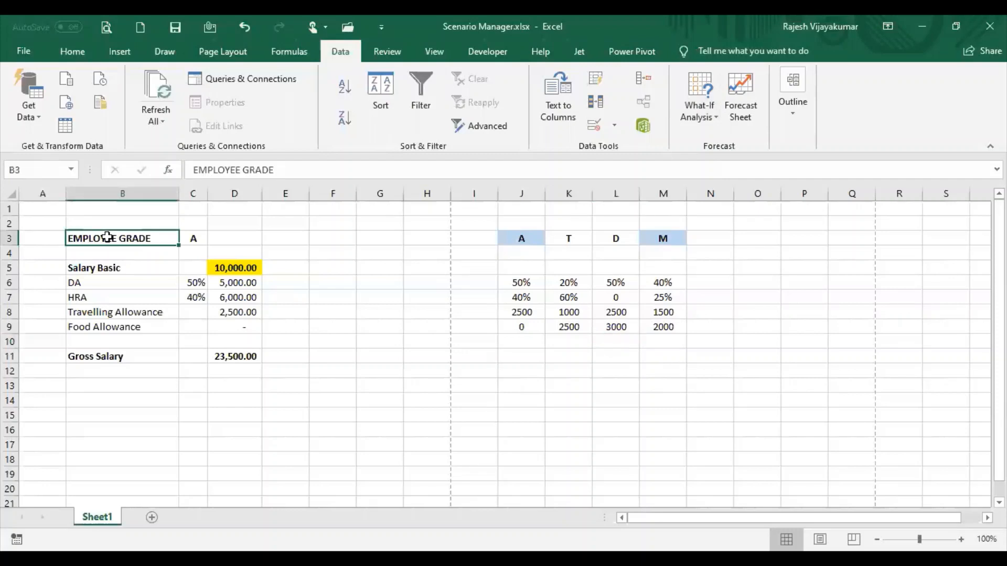
left_click(538, 251)
left_click(588, 241)
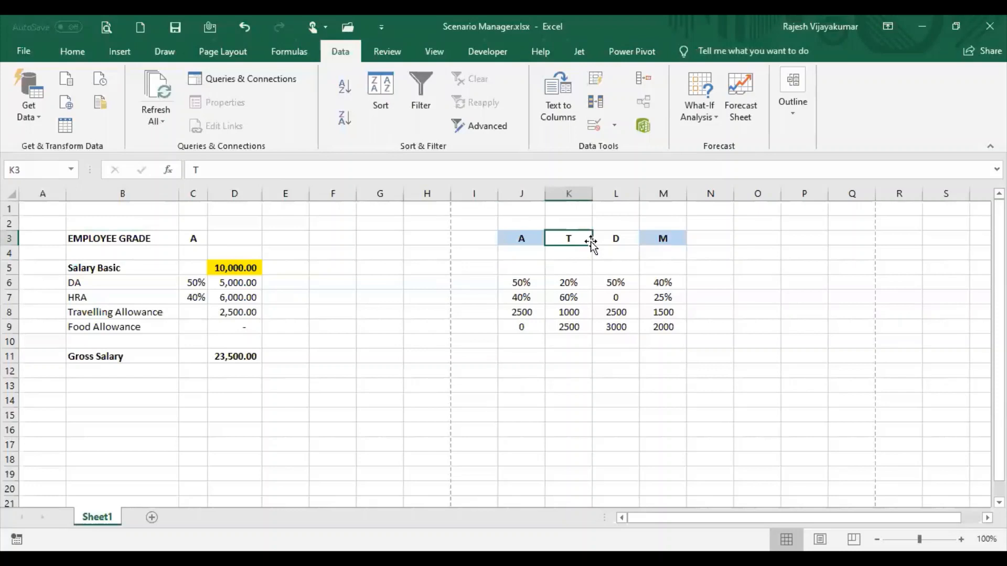
left_click(632, 243)
left_click(688, 251)
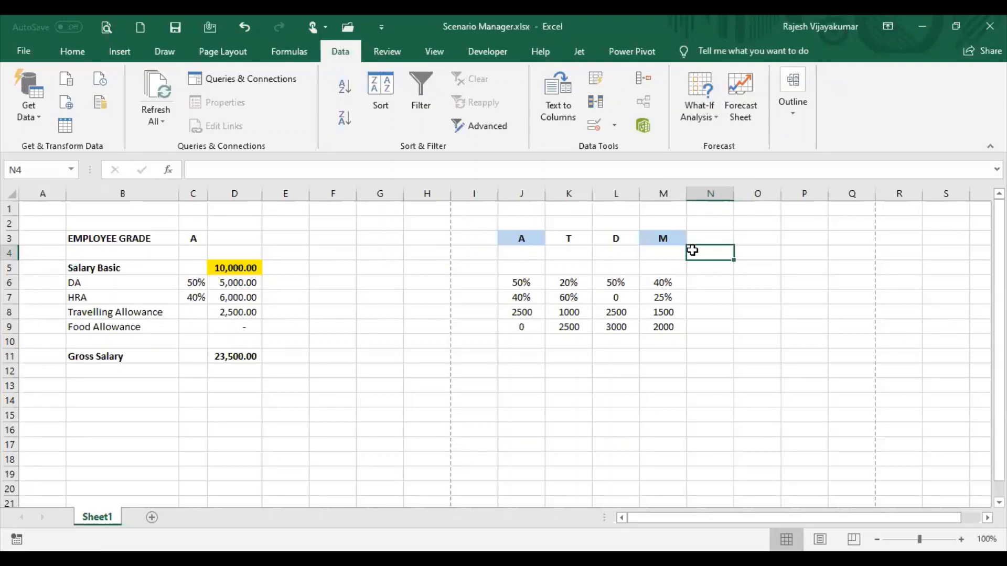
left_click(235, 269)
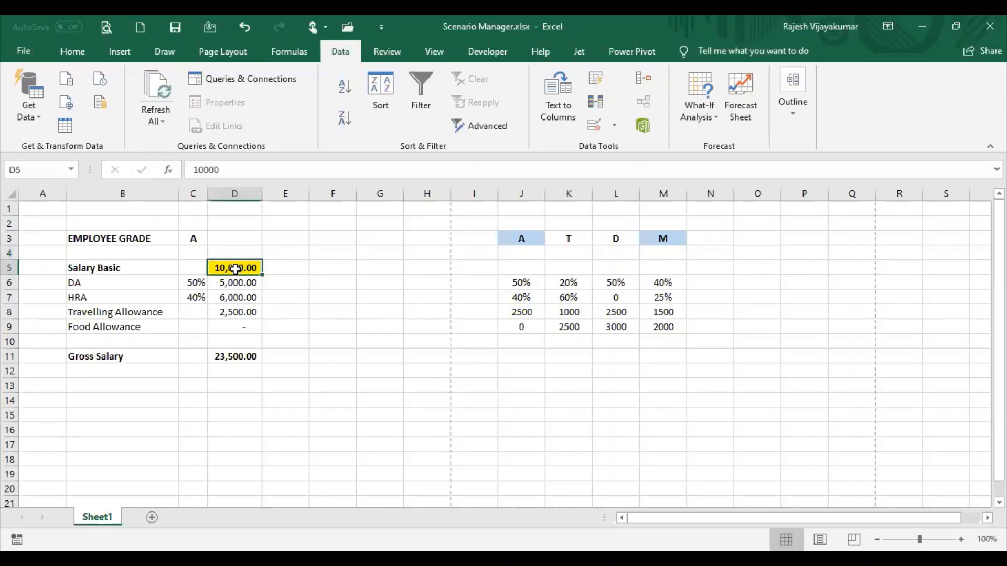
left_click(532, 282)
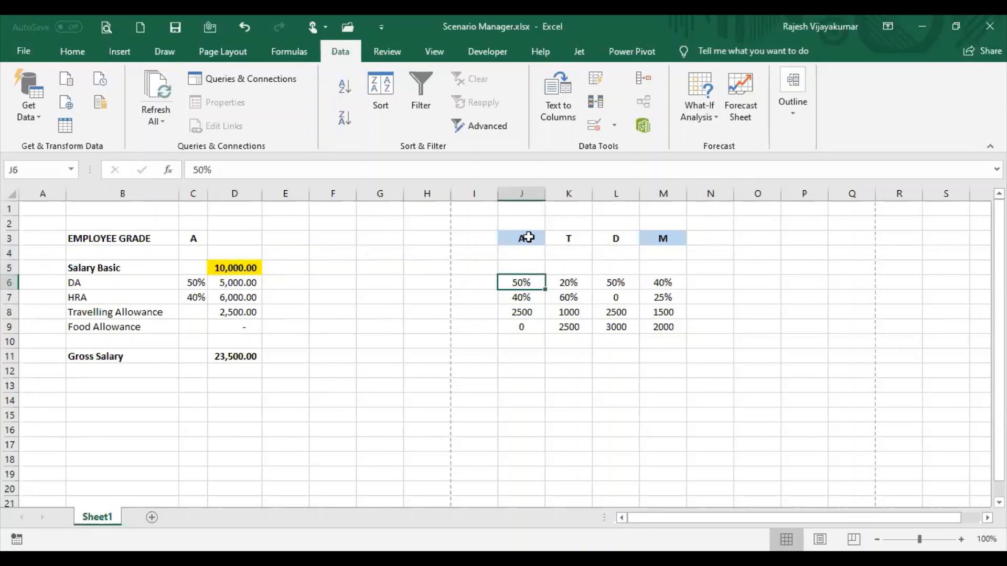
left_click(581, 282)
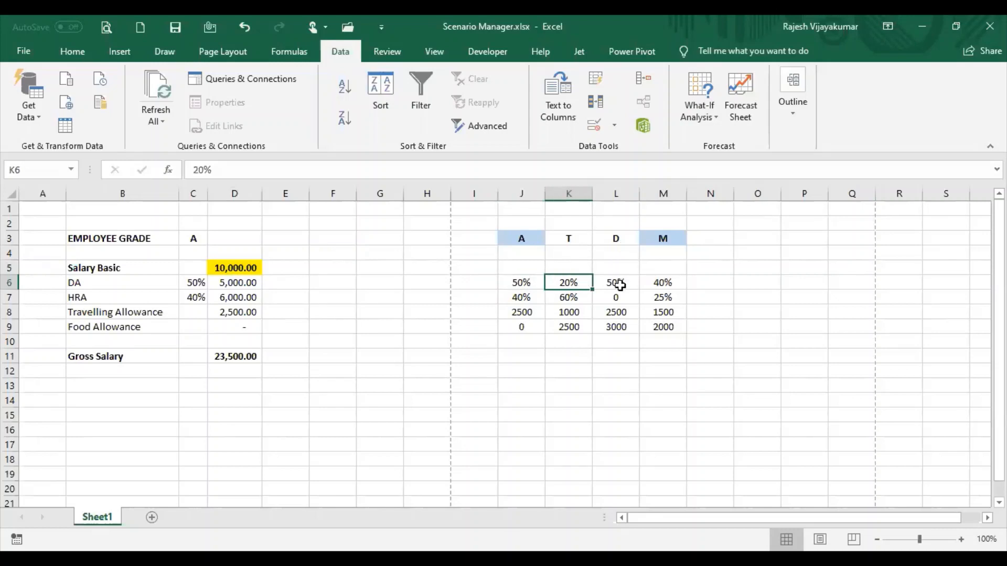
left_click(632, 241)
left_click(671, 281)
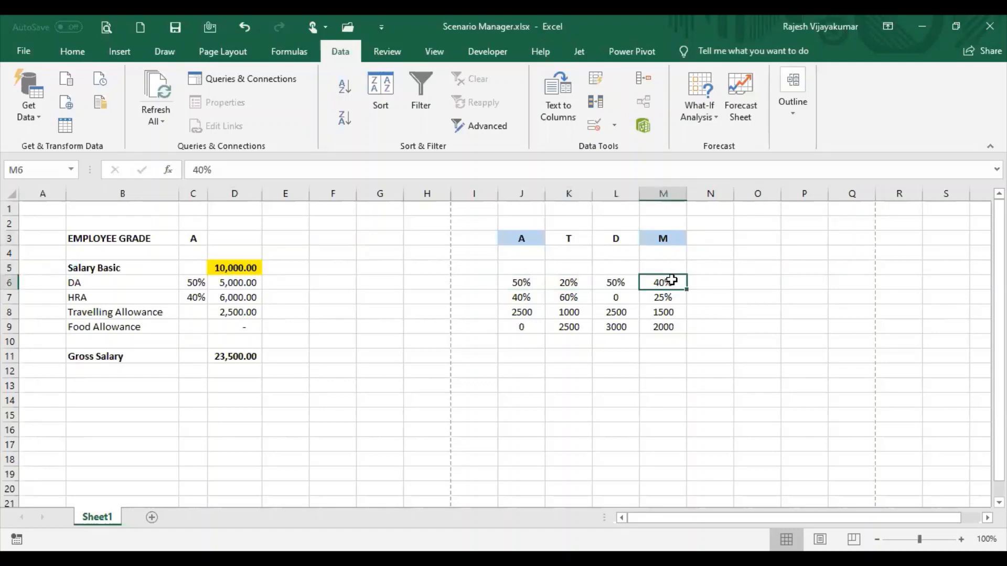
left_click(671, 238)
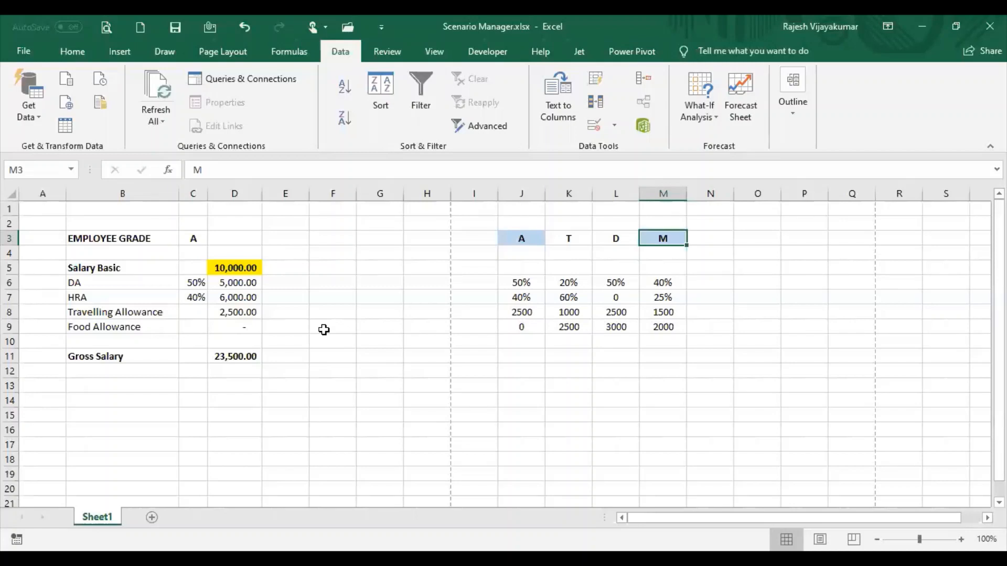
- Set the basic salary in cell D5 to 20000
left_click(226, 266)
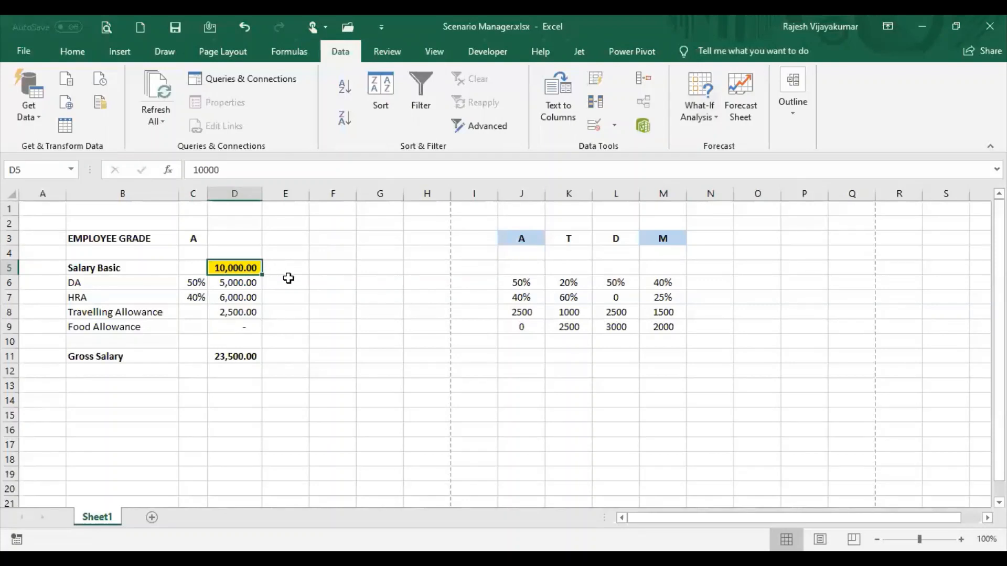
type("20000")
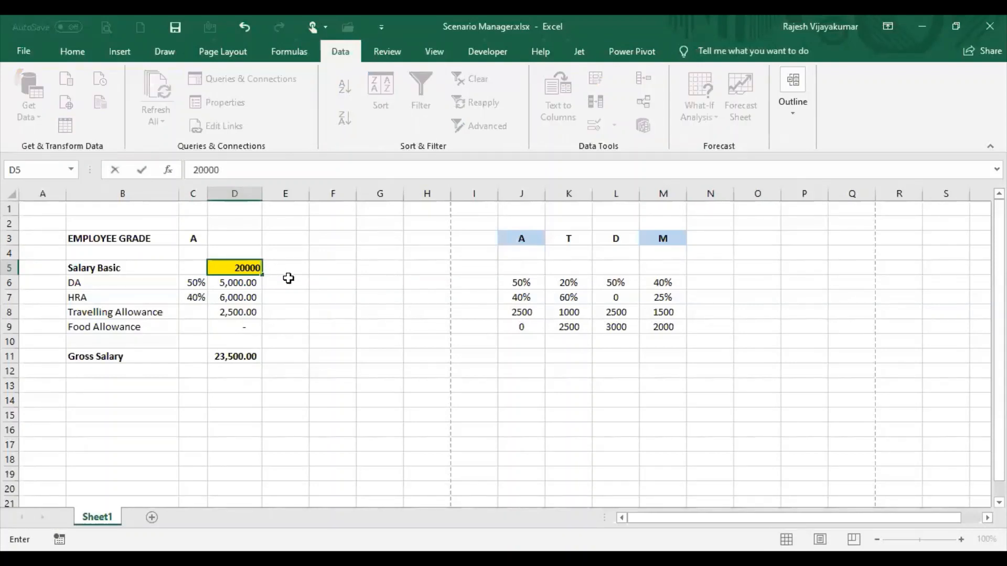
key("Return")
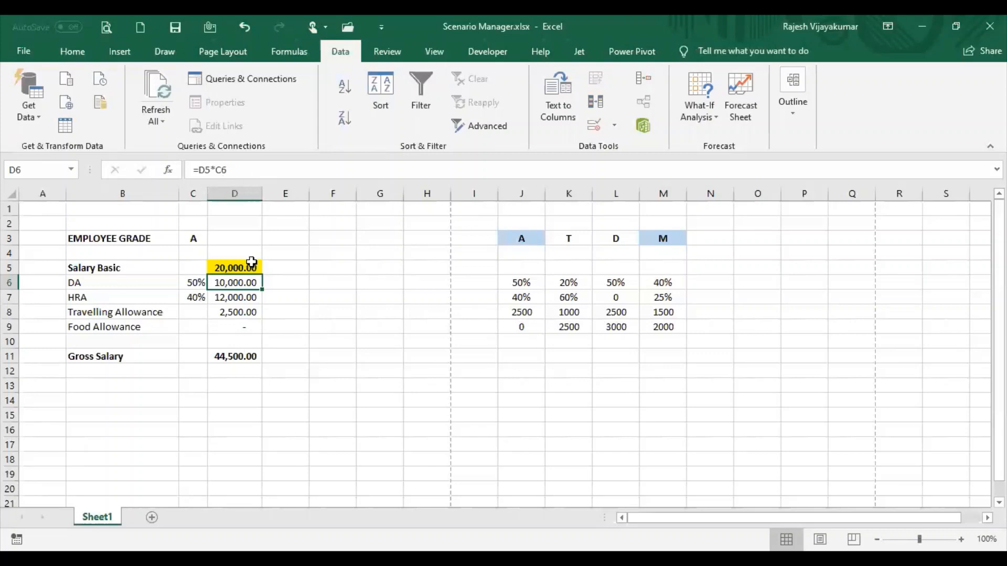
- Review the DA and HRA rates and formulas, the travelling and food allowances, the employee grade and the gross salary
left_click(191, 282)
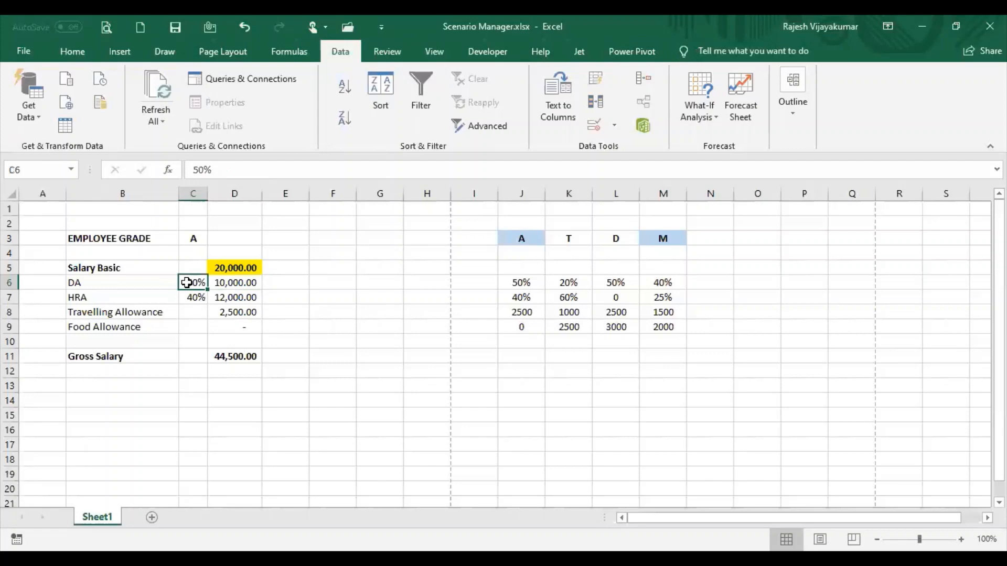
left_click(230, 283)
left_click(231, 299)
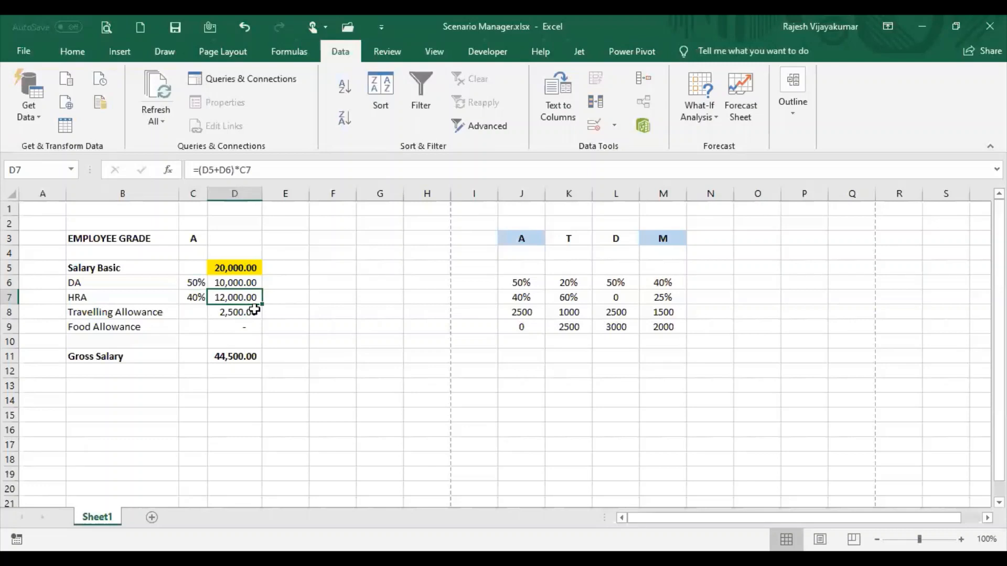
left_click(234, 313)
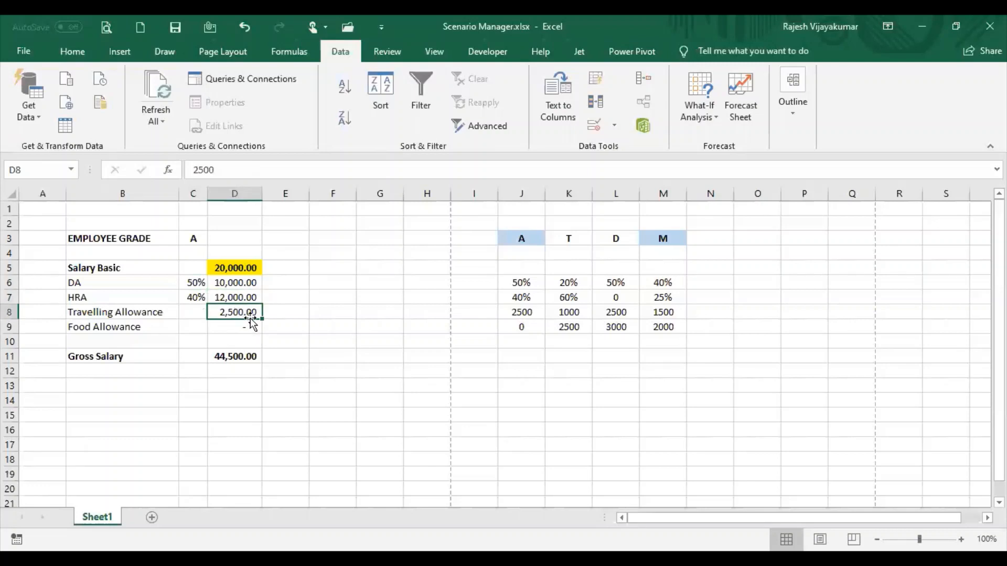
left_click(234, 325)
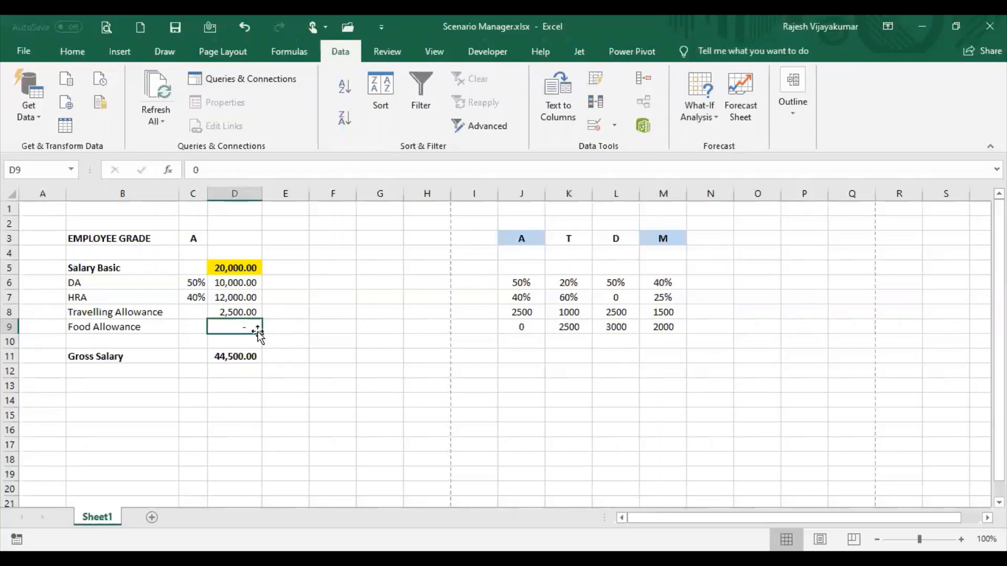
left_click(192, 240)
type("A")
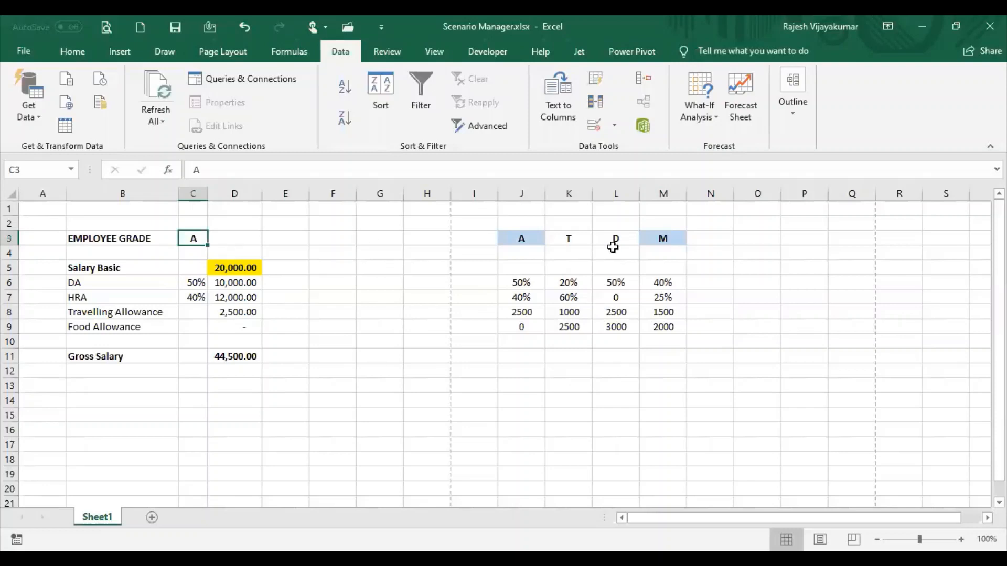
left_click(664, 233)
left_click(358, 287)
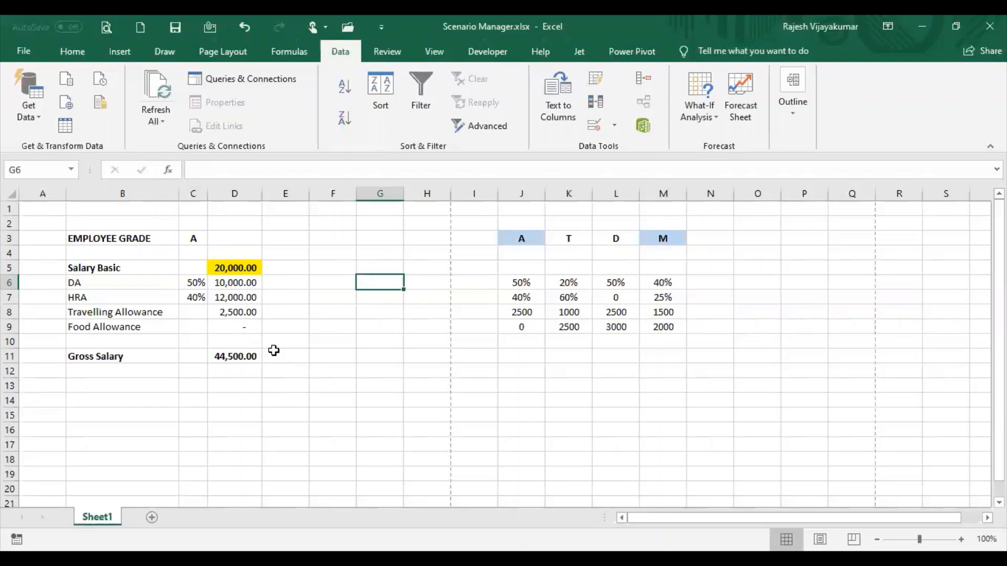
left_click(237, 357)
left_click(317, 357)
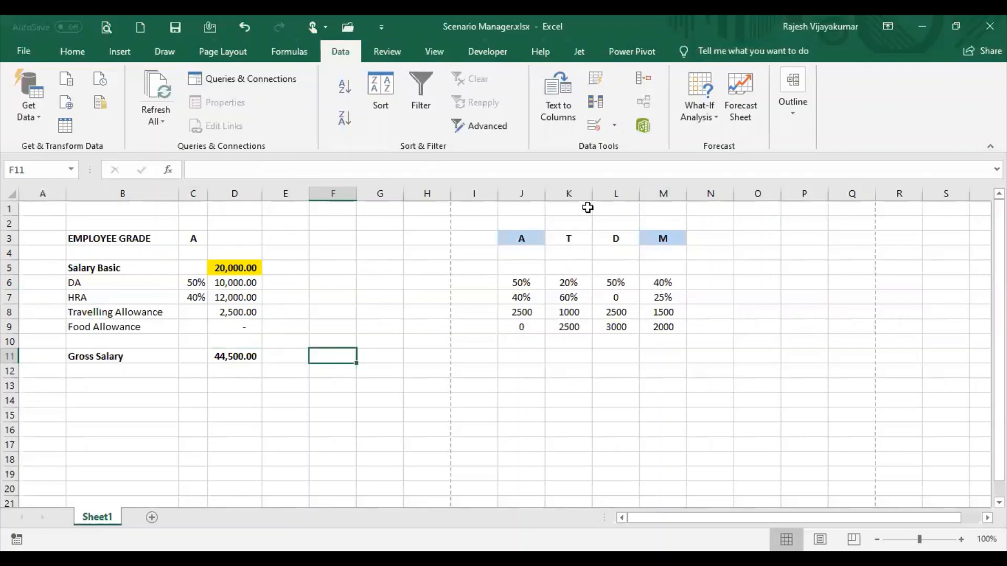
left_click(248, 297)
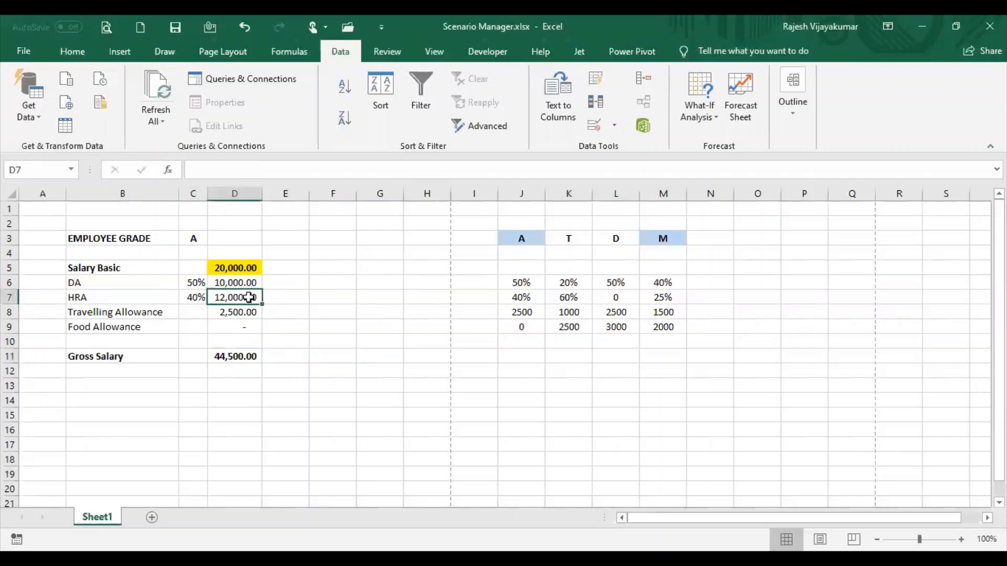
- Show the Grade M scenario with Scenario Manager and move its dialog clear of the salary and grade tables
left_click(182, 241)
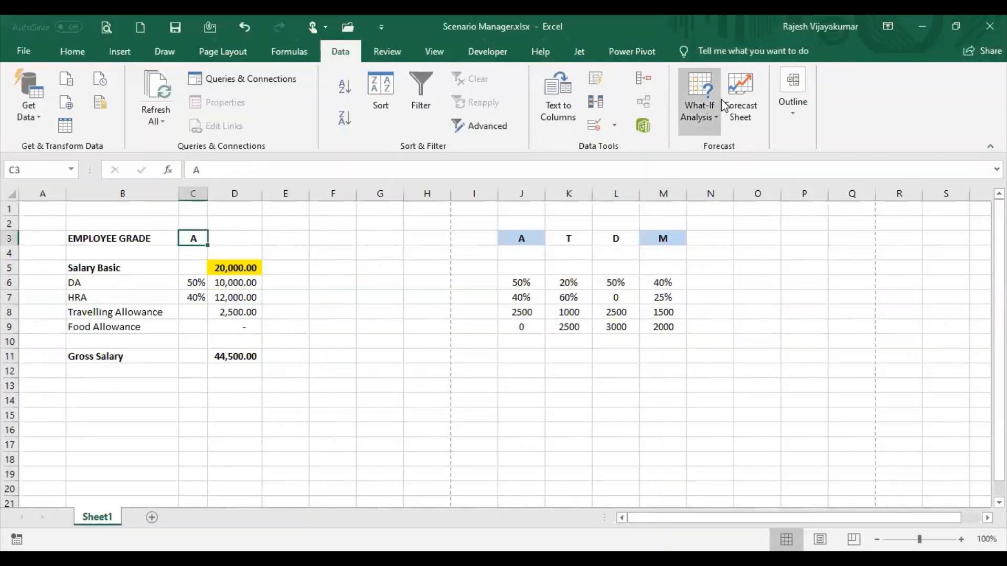
left_click(680, 128)
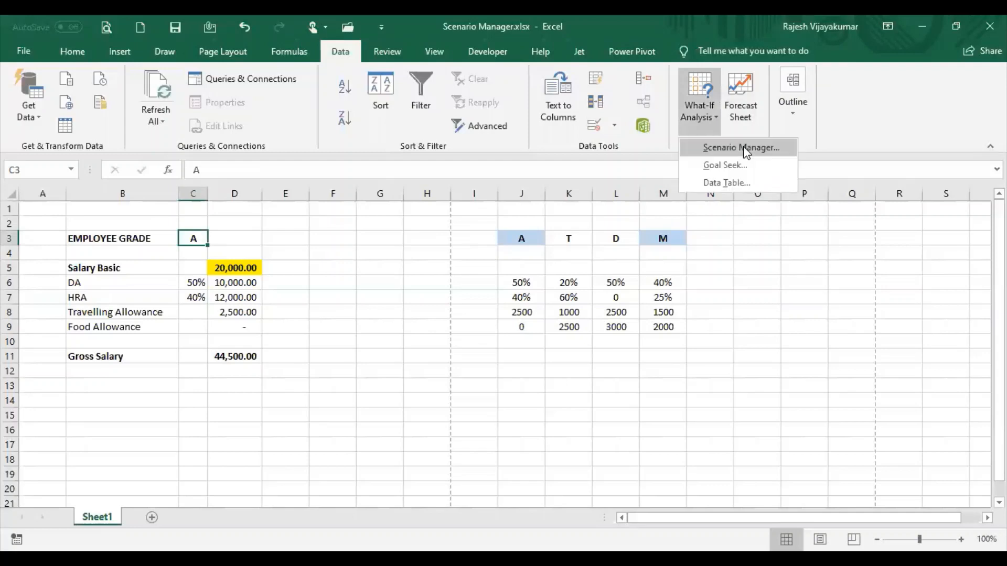
left_click(745, 150)
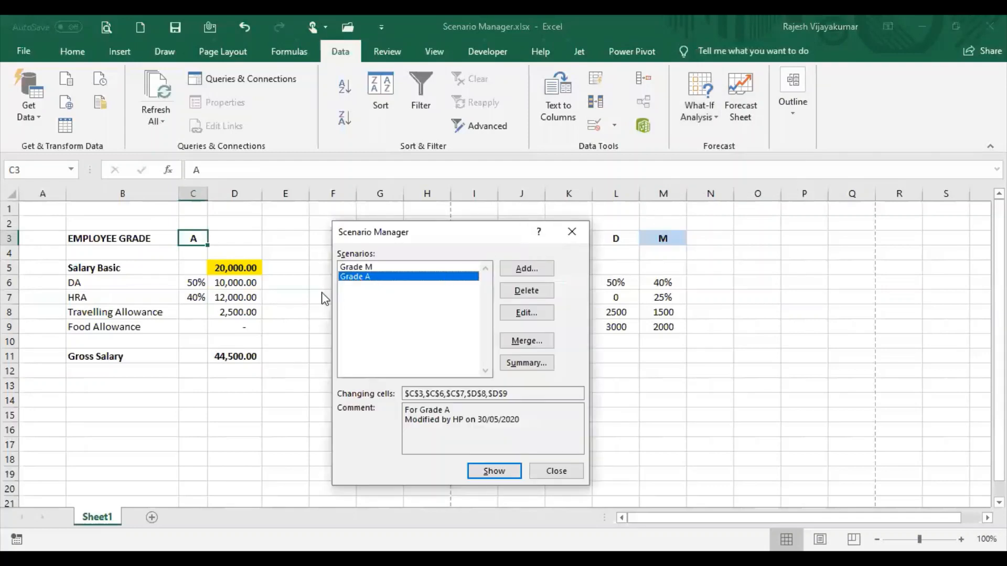
left_click(385, 267)
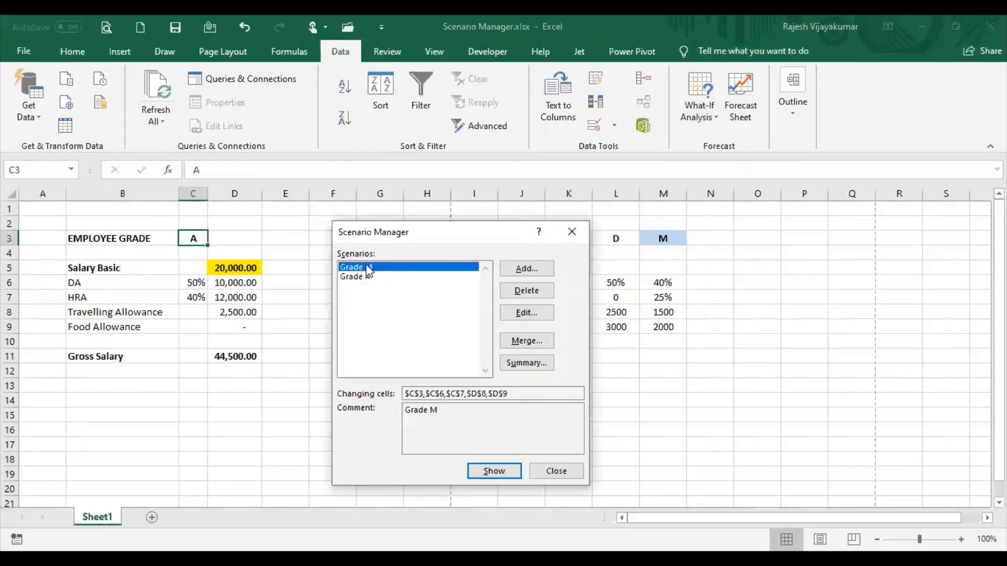
left_click(493, 470)
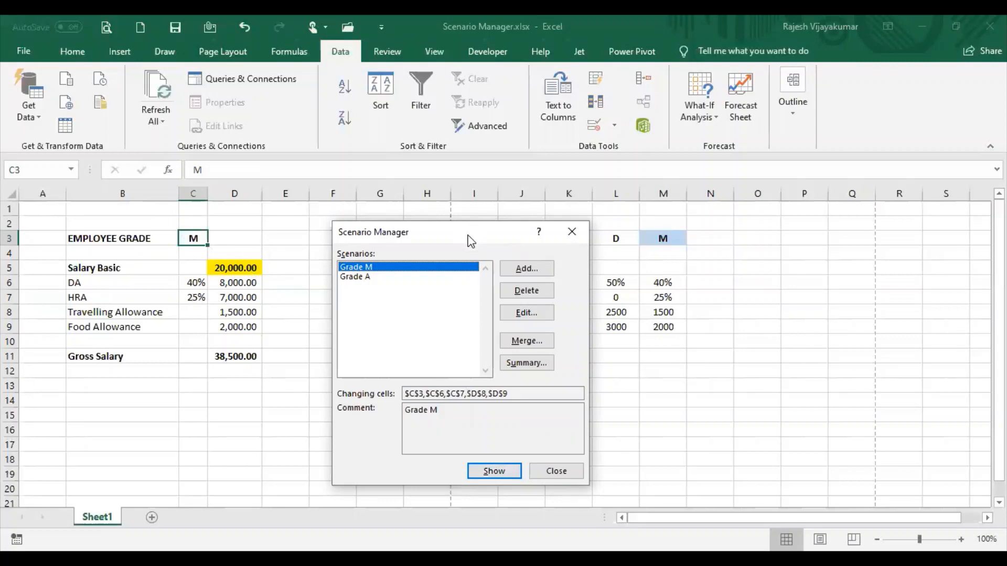
left_click_drag(471, 241, 876, 220)
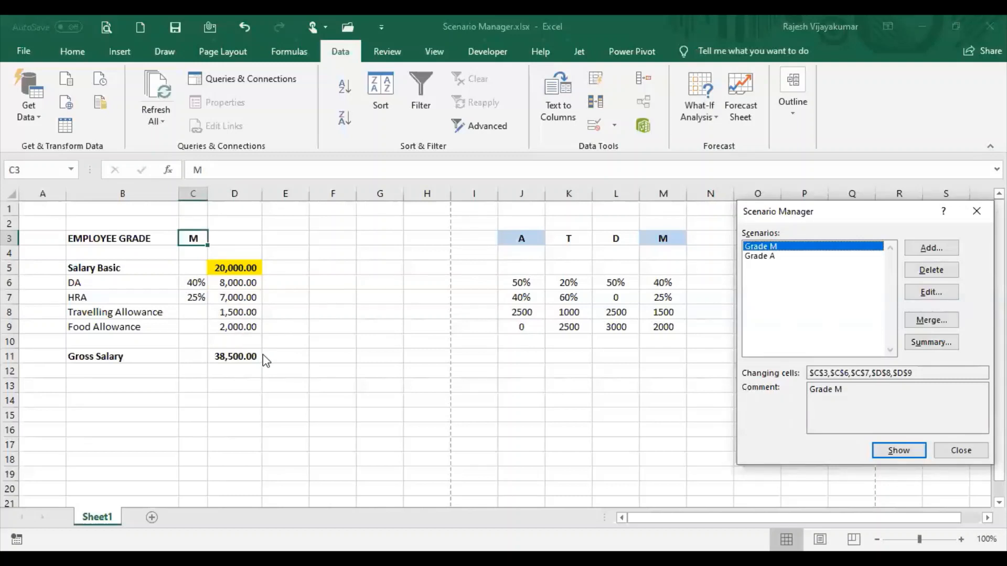
- Show the Grade A scenario and close Scenario Manager
left_click(761, 259)
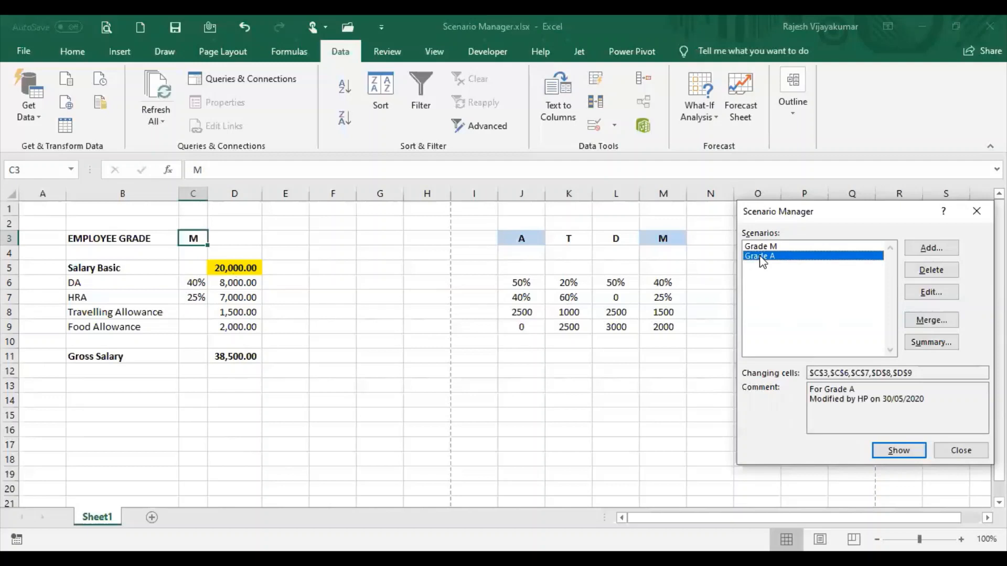
left_click(896, 452)
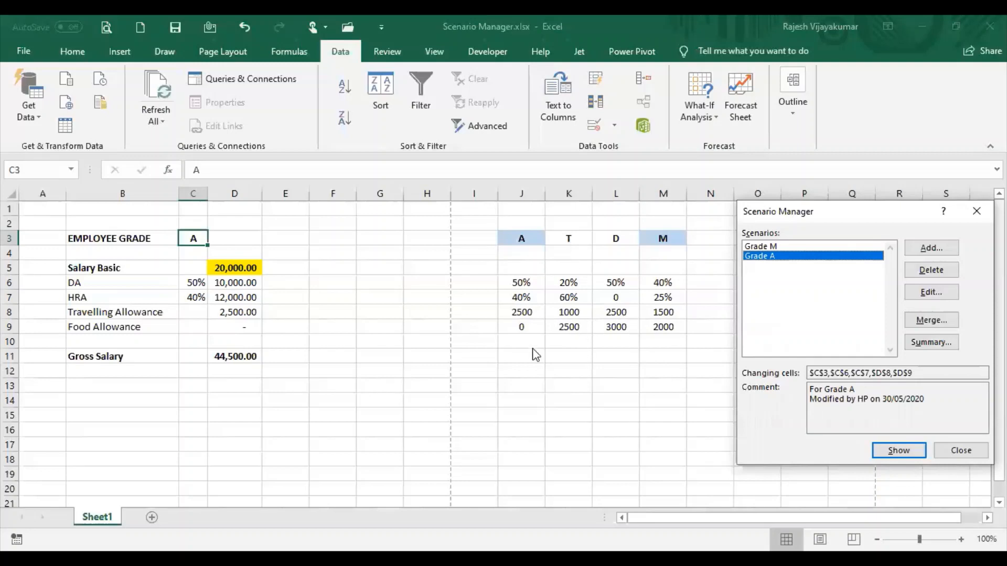
left_click(977, 212)
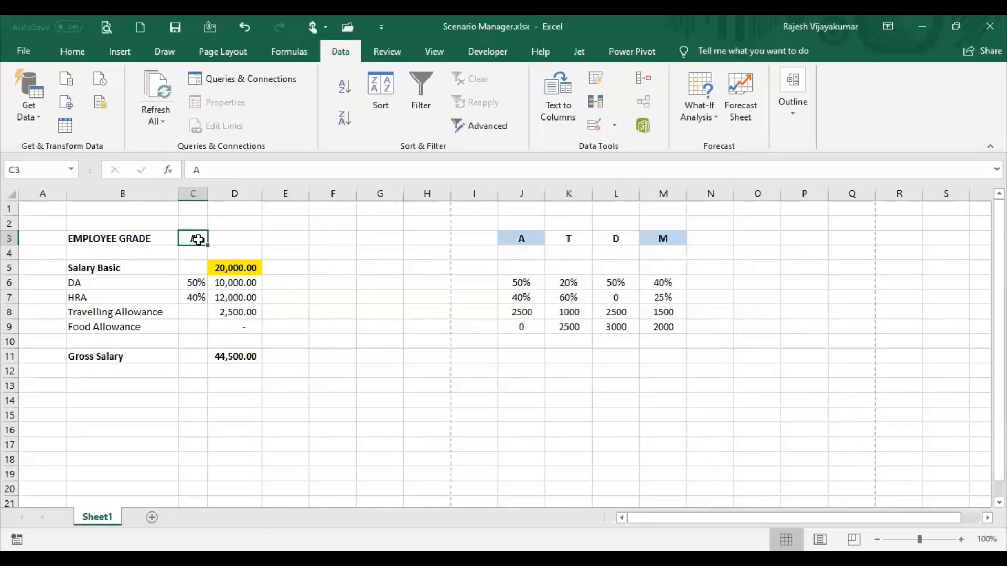
- Fill the employee grade cell C3 and the DA and HRA rate cells C6 and C7 with light green
left_click(74, 54)
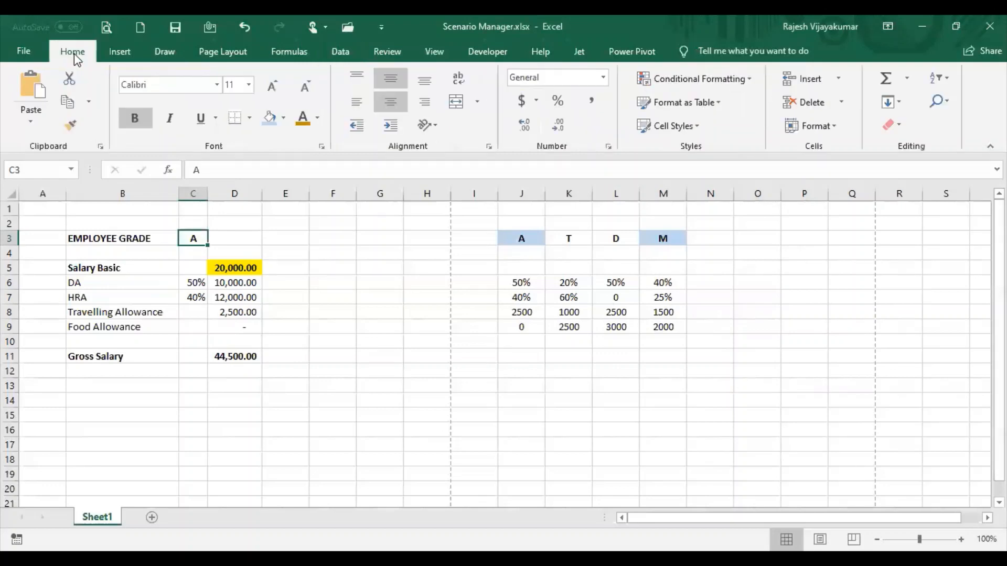
left_click(283, 122)
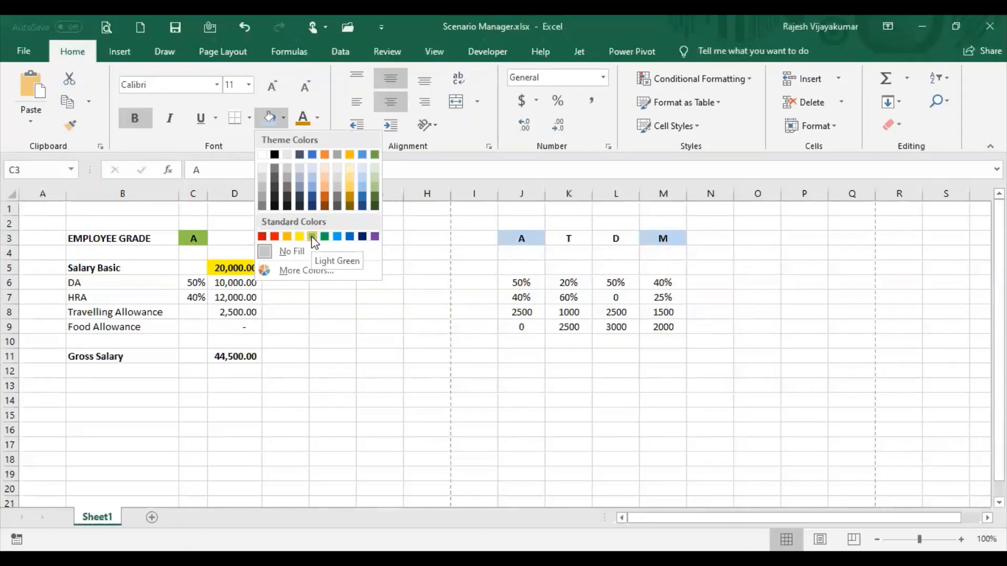
left_click(313, 239)
left_click(197, 283)
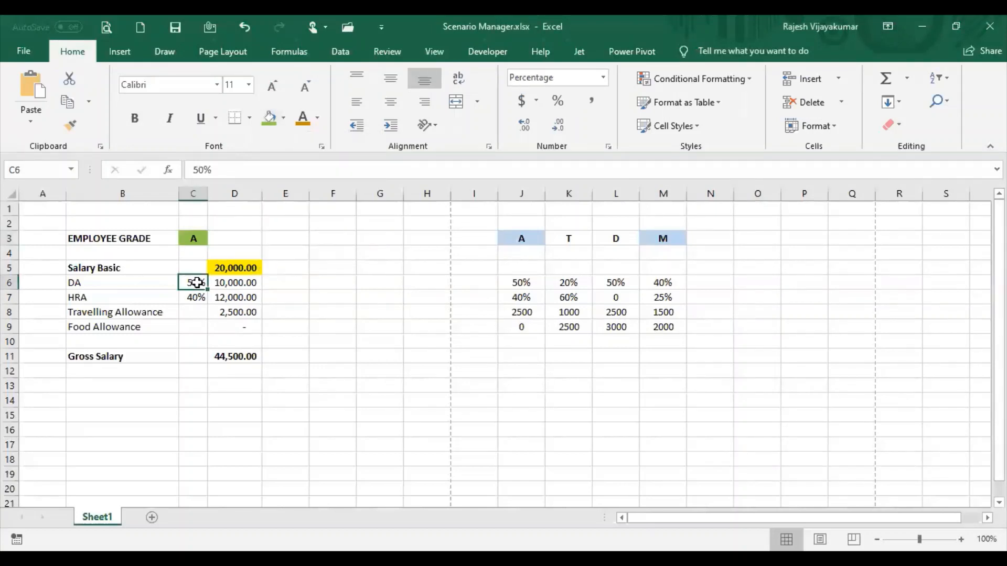
left_click(268, 117)
left_click(197, 295)
left_click(268, 117)
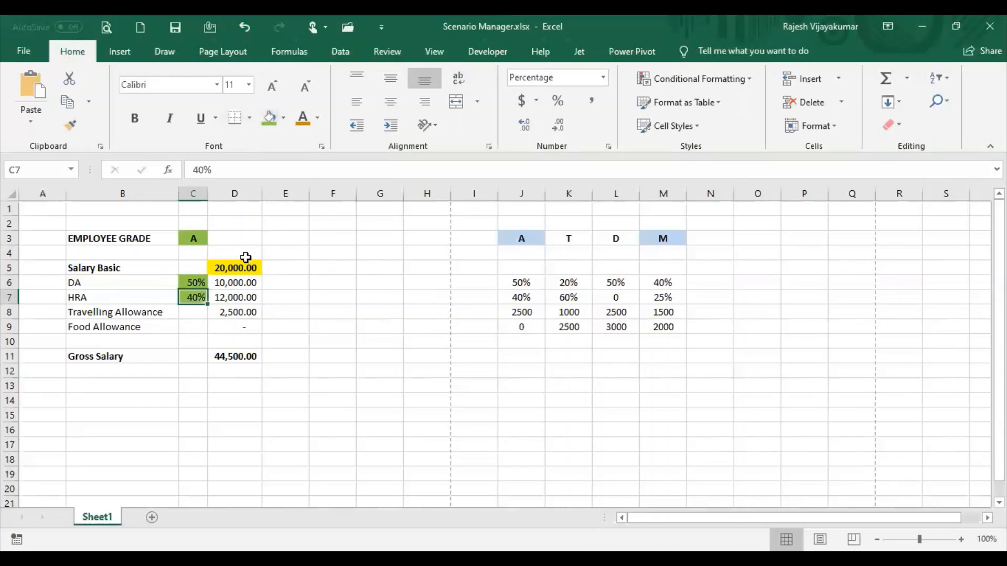
- Fill the travelling allowance and food allowance amounts in D8 and D9 with the same light green
left_click(235, 313)
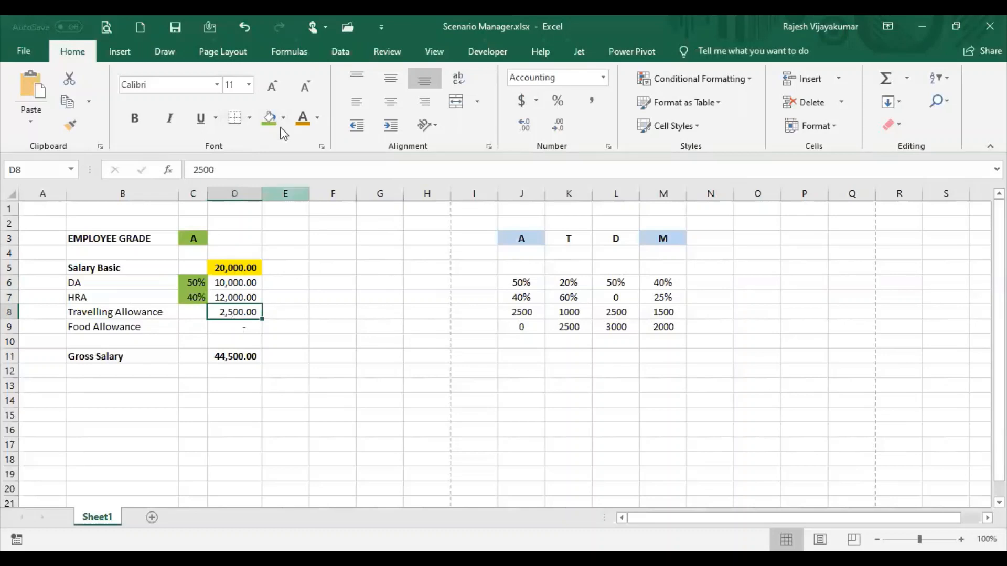
left_click(270, 122)
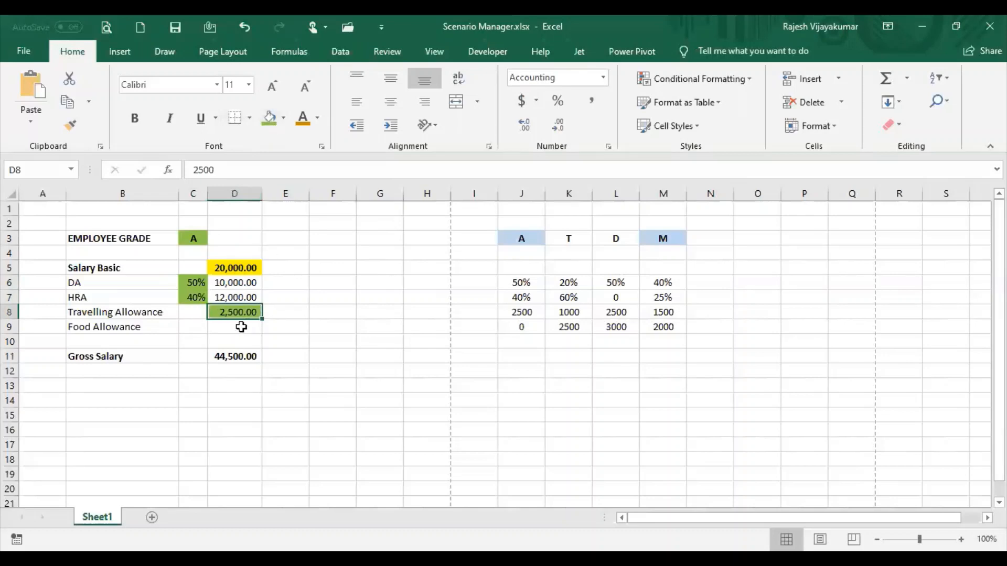
left_click(241, 327)
left_click(269, 119)
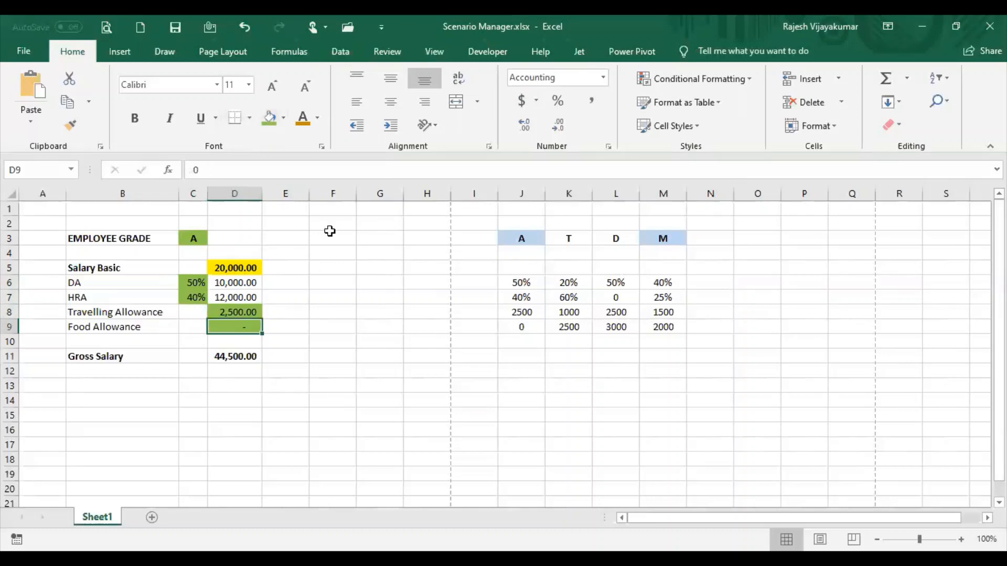
left_click(253, 267)
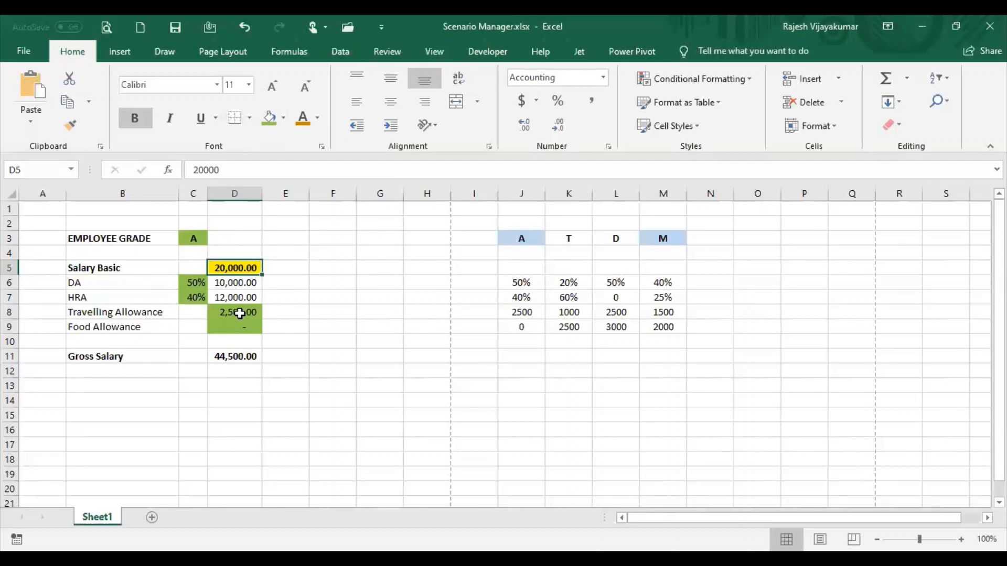
left_click(245, 341)
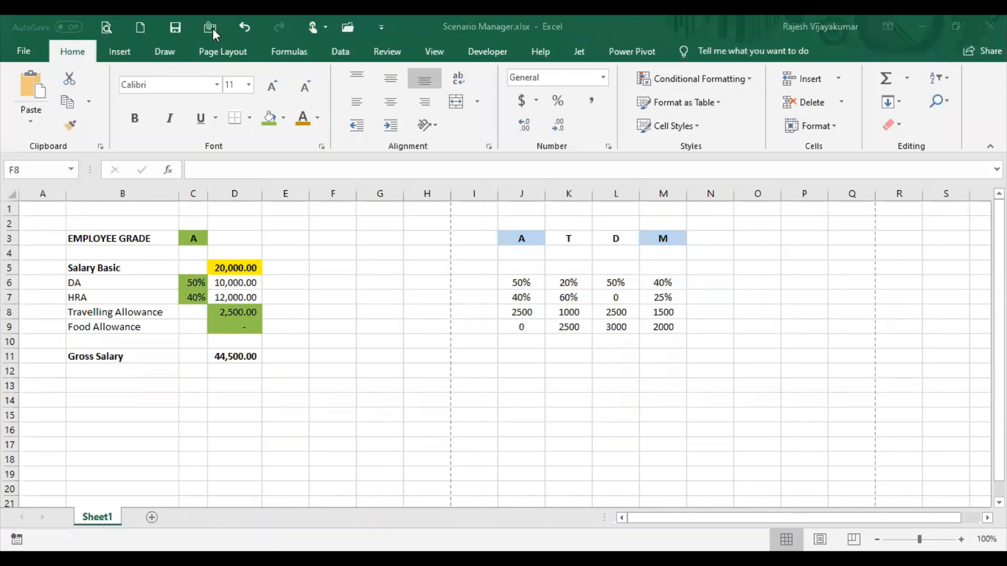
- Start a new scenario named "Grade T" in Scenario Manager, keeping its dialog clear of the grade table
left_click(341, 47)
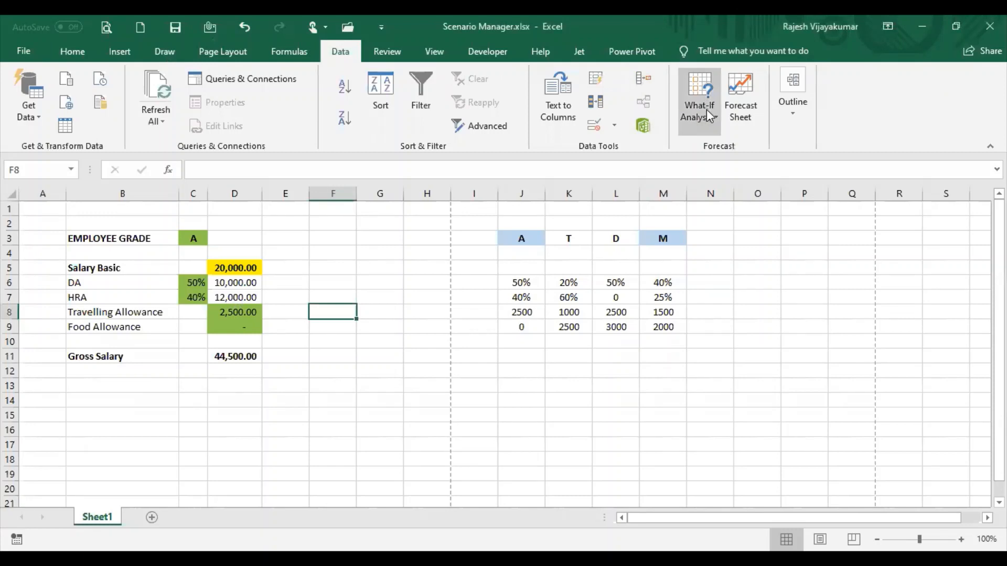
left_click(708, 115)
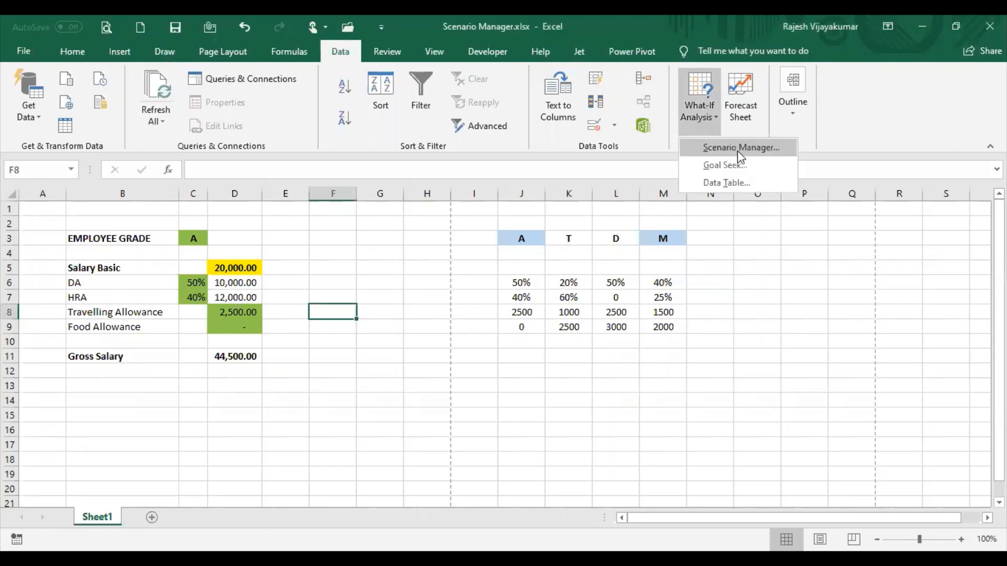
left_click(737, 149)
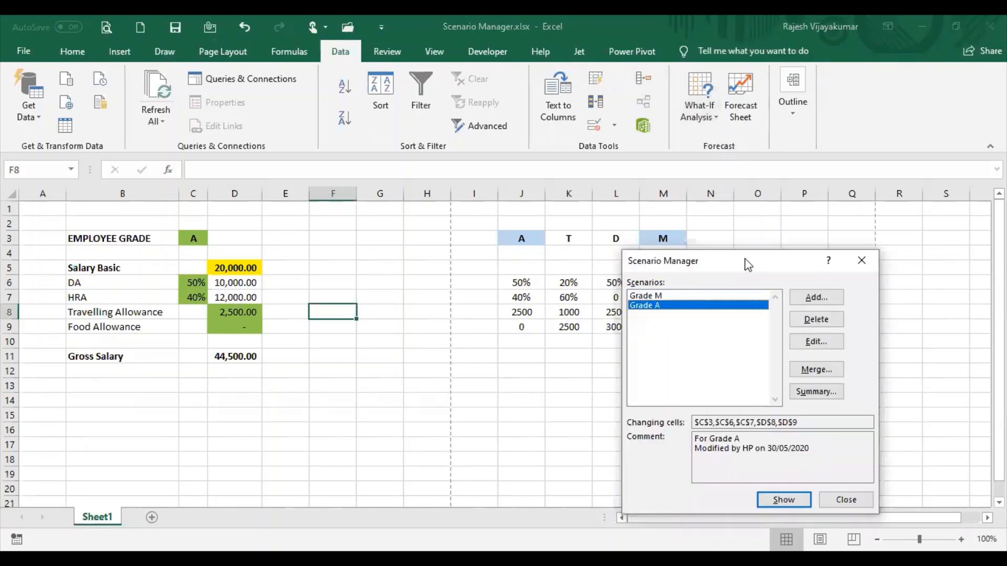
left_click_drag(751, 265, 834, 231)
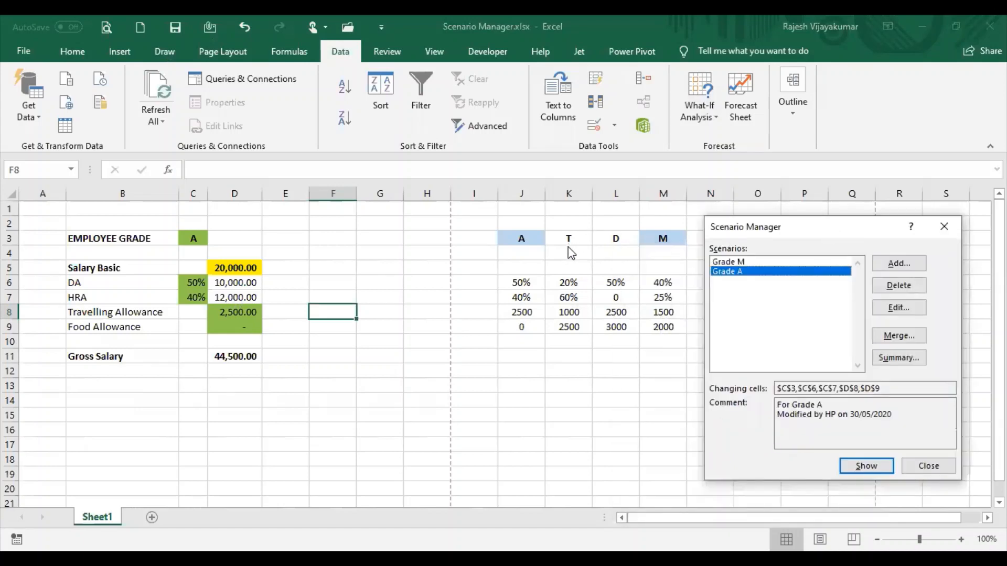
left_click(898, 266)
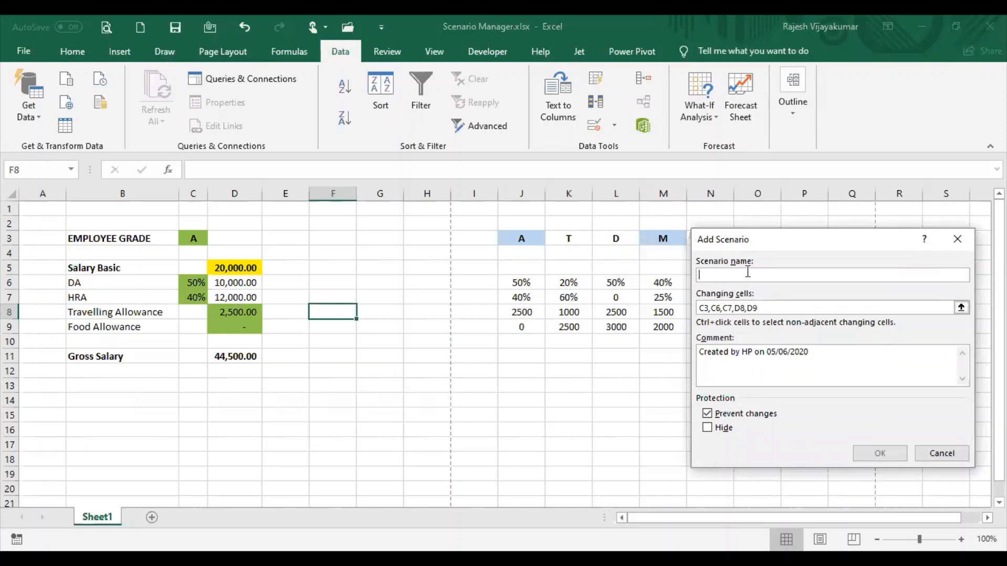
type("Grade")
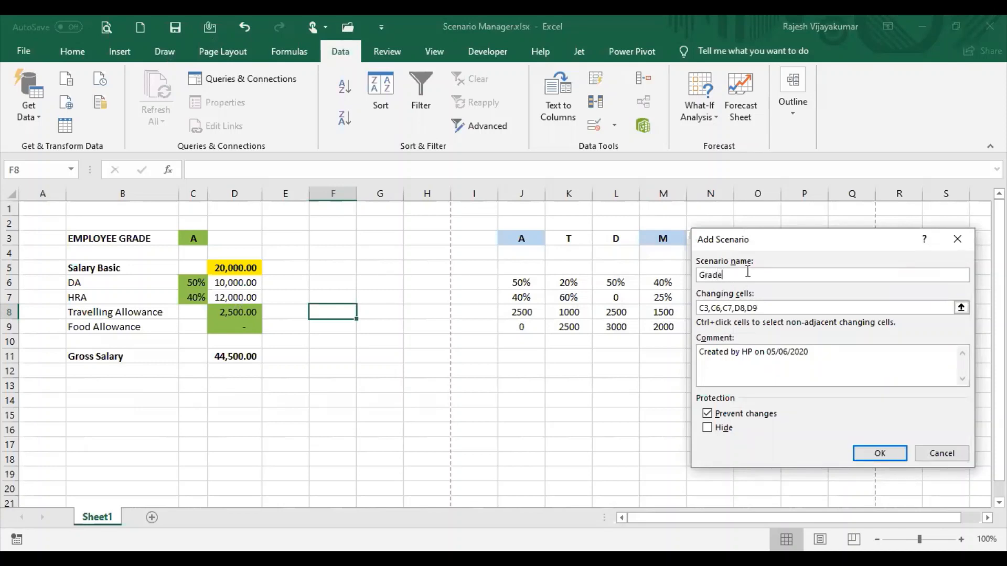
type(" T")
- Clear the new scenario's changing cells and pick C3, C6, C7, D8 and D9 from the sheet instead
left_click(763, 308)
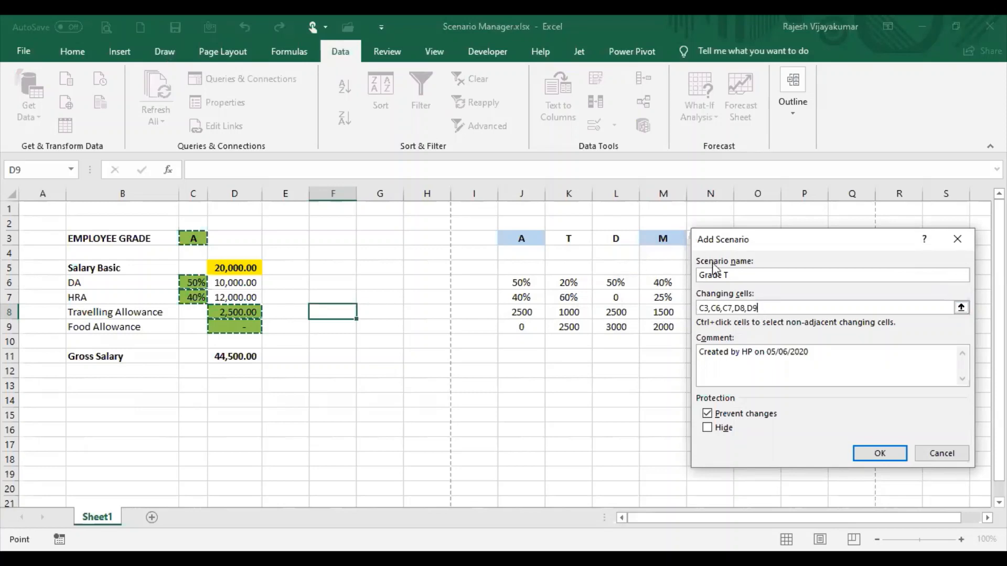
key("BackSpace")
key("BackSpace")
key("BackSpace")
key("BackSpace")
key("BackSpace")
key("BackSpace")
key("BackSpace")
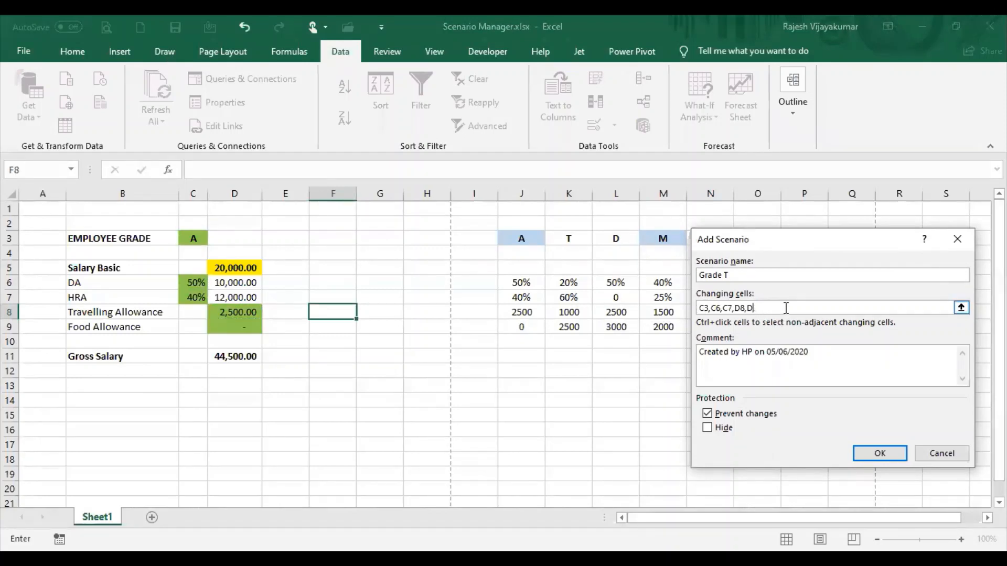
key("BackSpace")
key("BackSpace")
key("BackSpace")
key("BackSpace")
key("BackSpace")
key("BackSpace")
key("BackSpace")
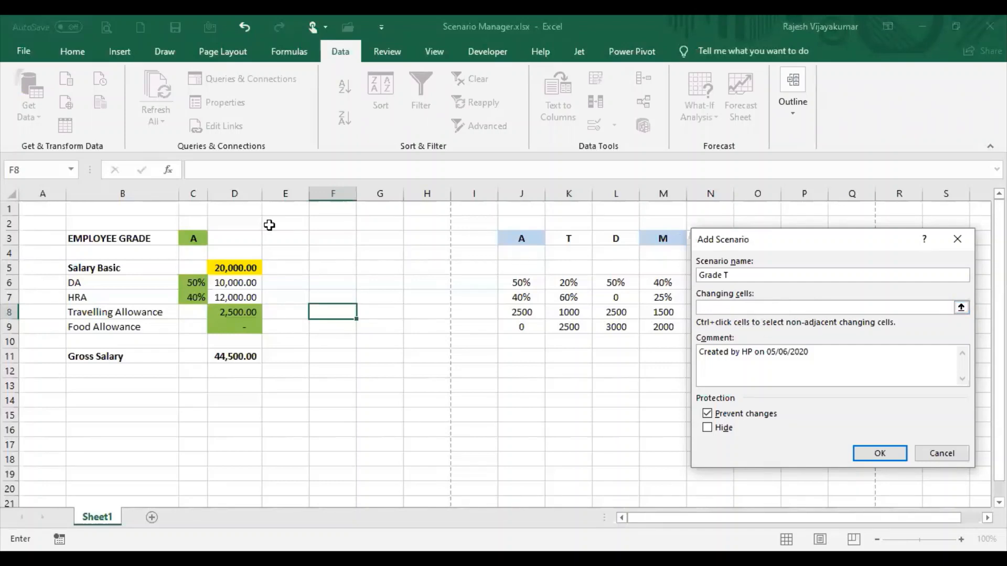
left_click(195, 239)
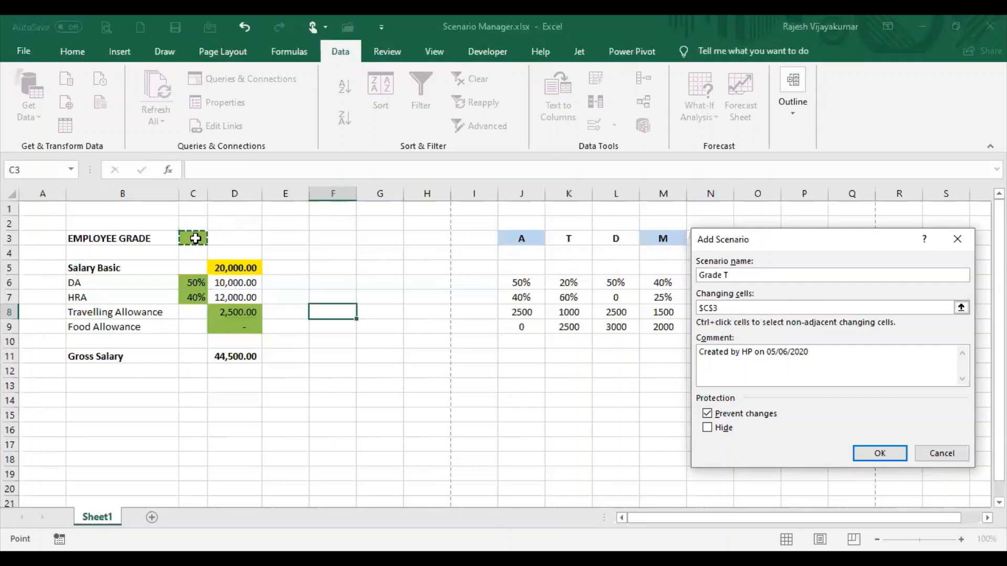
left_click(192, 282, "ctrl")
left_click(191, 298, "ctrl")
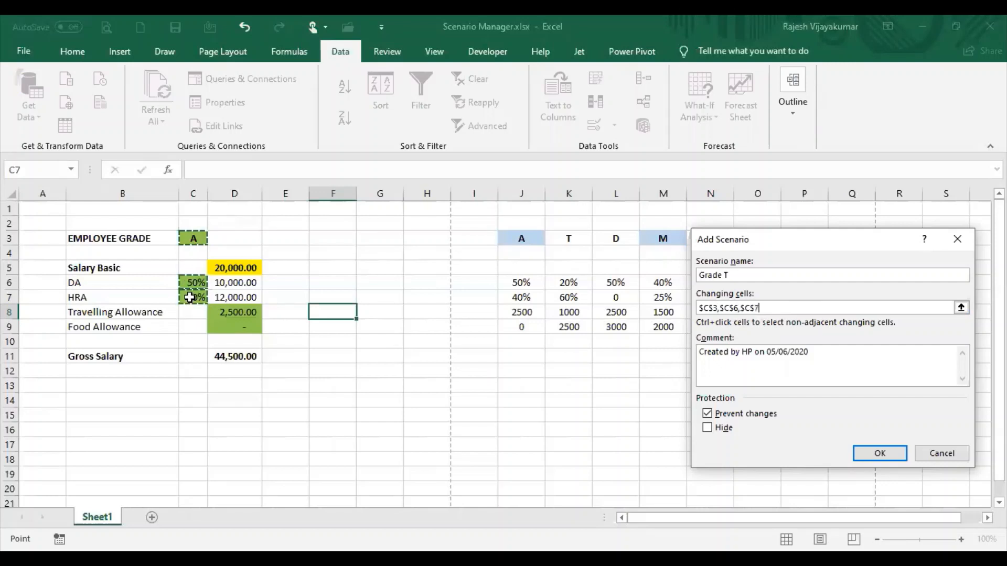
left_click(228, 312, "ctrl")
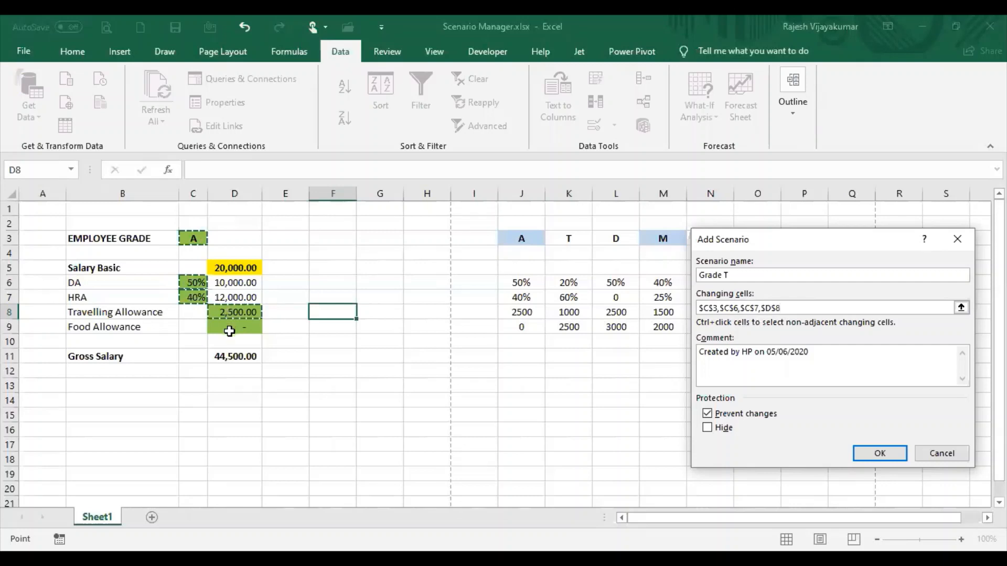
left_click(237, 327, "ctrl")
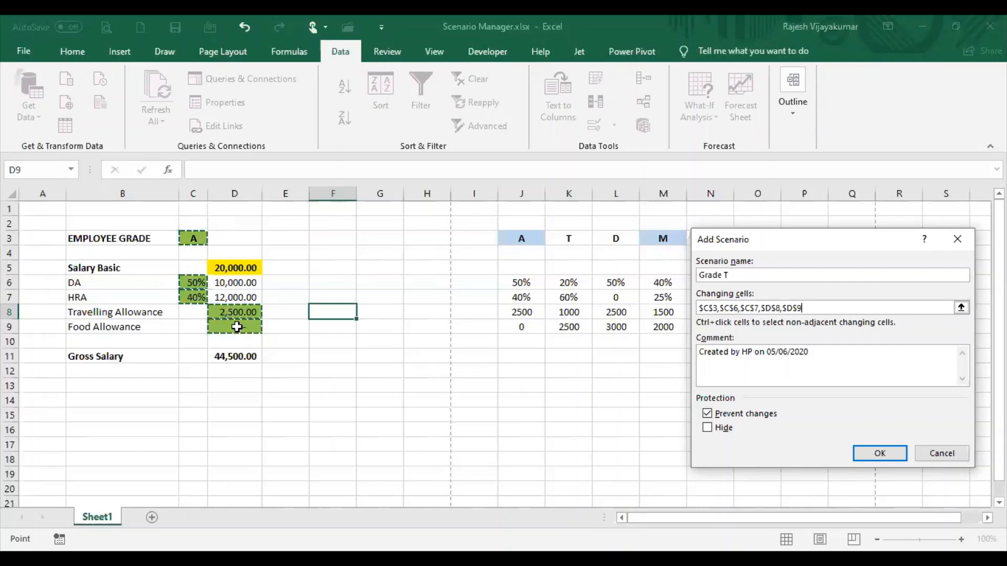
- Replace the scenario's comment with "Grade T" and continue to its values
left_click(818, 356)
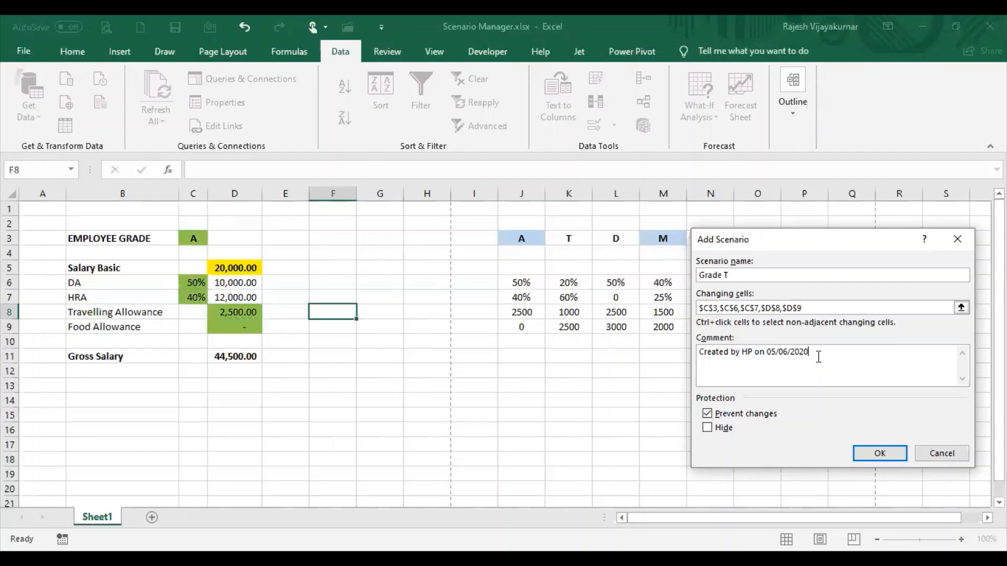
key("BackSpace")
key("BackSpace")
key("BackSpace")
key("BackSpace")
key("BackSpace")
key("BackSpace")
key("BackSpace")
key("BackSpace")
key("BackSpace")
key("BackSpace")
key("BackSpace")
key("BackSpace")
key("BackSpace")
key("BackSpace")
key("BackSpace")
key("BackSpace")
key("BackSpace")
key("BackSpace")
key("BackSpace")
key("BackSpace")
key("BackSpace")
key("BackSpace")
key("BackSpace")
key("BackSpace")
key("BackSpace")
key("BackSpace")
key("BackSpace")
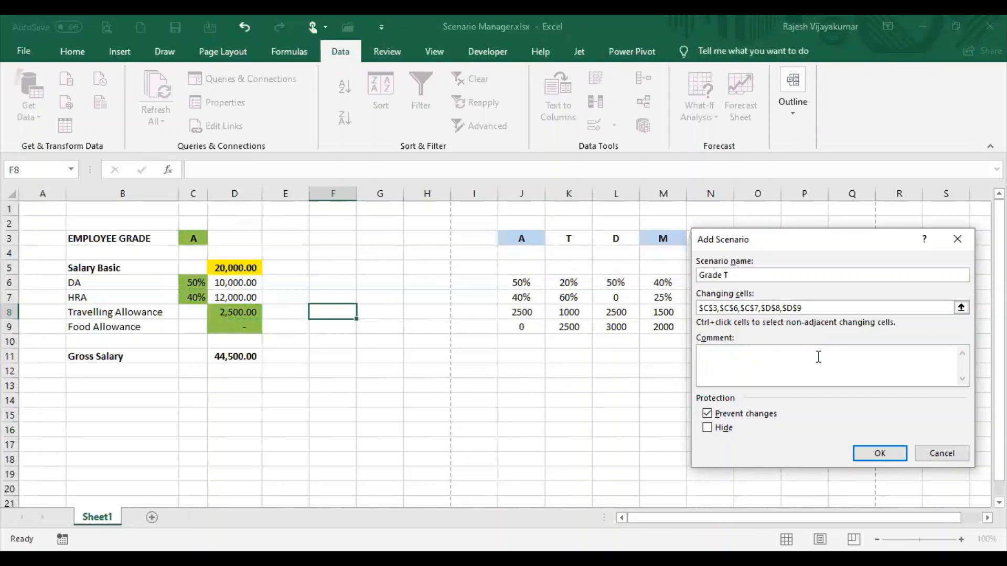
type("Grade")
type("T")
left_click(881, 461)
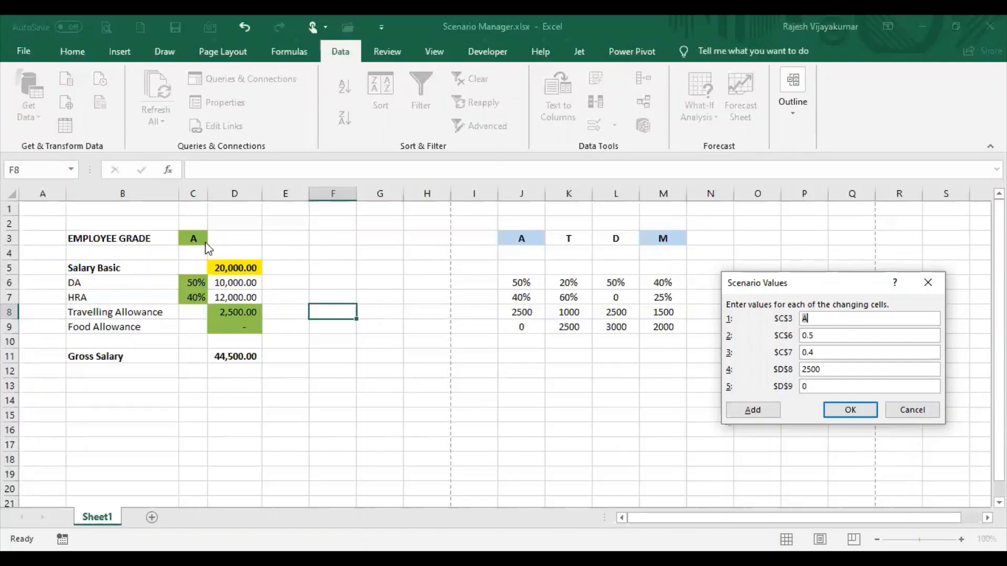
- Enter the Grade T values T for C3, 20% for C6 and 60% for C7
left_click(819, 318)
key("BackSpace")
type("T")
left_click(837, 335)
key("BackSpace")
type("2")
key("BackSpace")
type("6")
- Set the Grade T travelling allowance D8 to 1000 and food allowance D9 to 2500, and save the scenario
key("BackSpace")
key("BackSpace")
key("BackSpace")
key("BackSpace")
type("1000")
key("BackSpace")
type("2500")
left_click(857, 414)
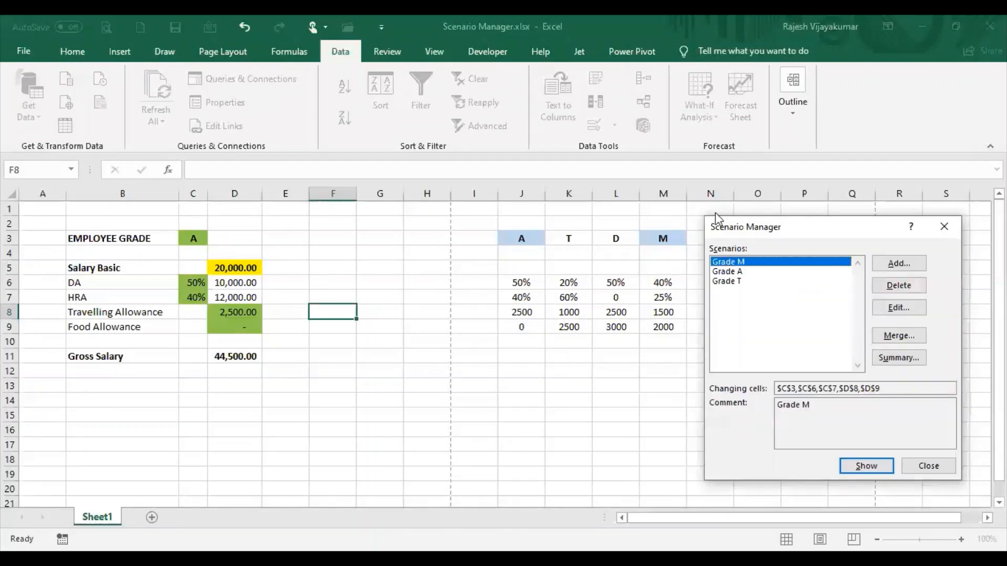
- Show the Grade T scenario on the salary sheet
left_click(727, 282)
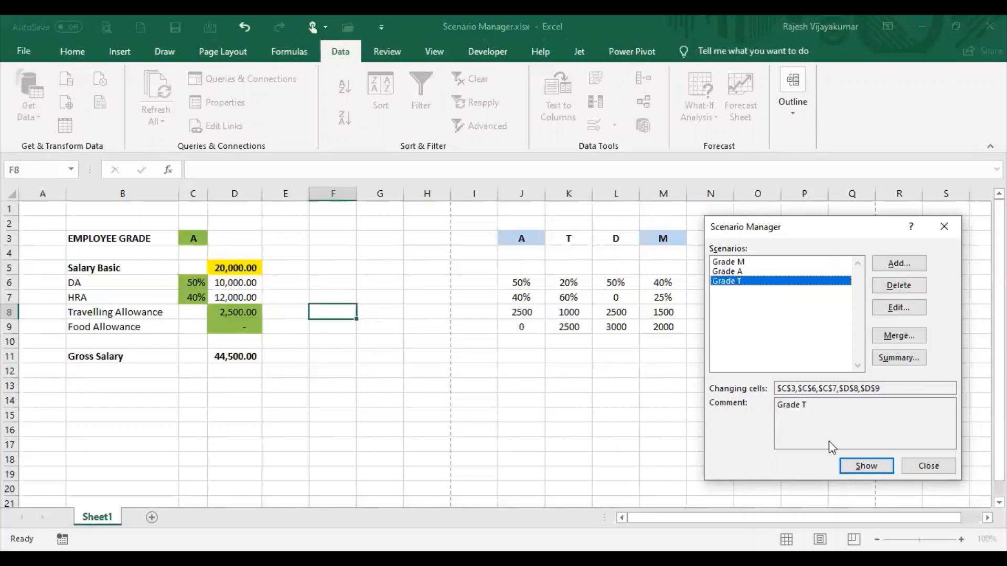
left_click(866, 466)
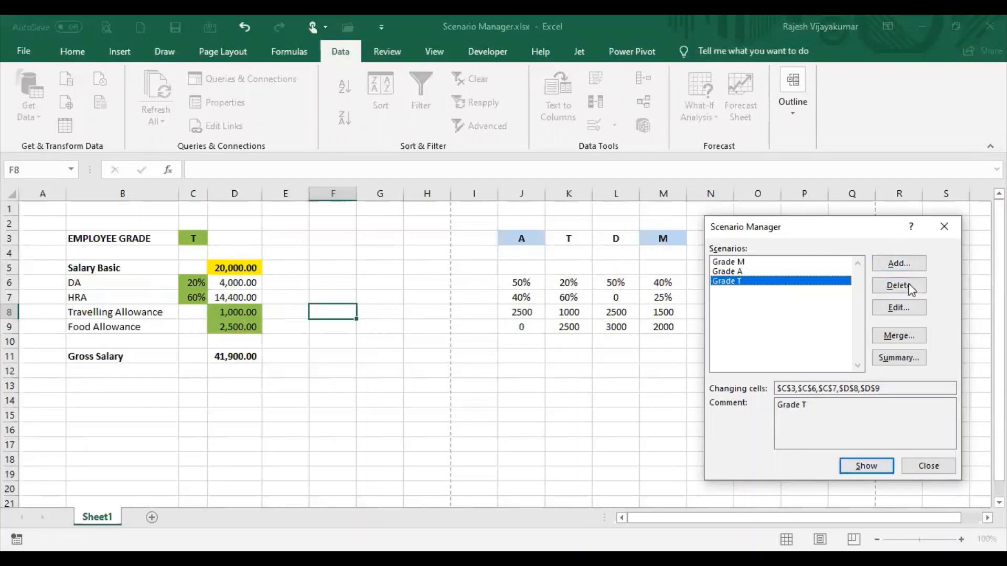
- Add a scenario named "Grade D" with changing cells C3, C6, C7, D8 and D9, and continue to its values
left_click(903, 266)
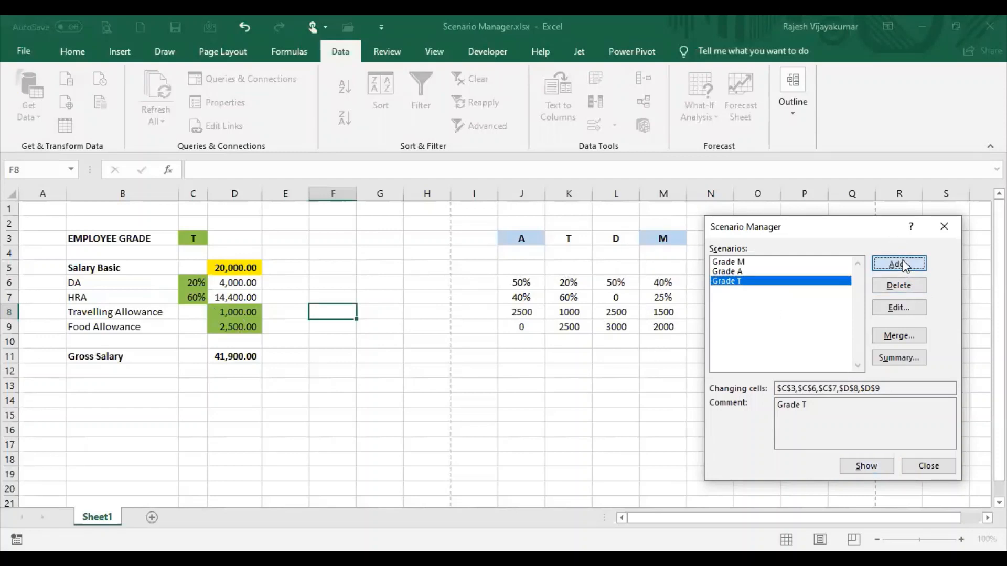
type("Grade")
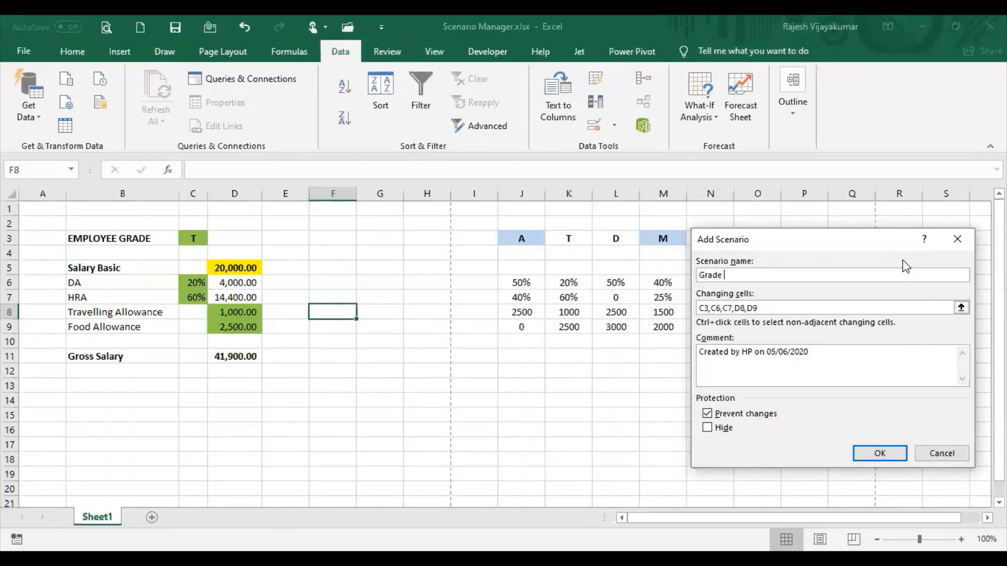
type(" D")
left_click(757, 309)
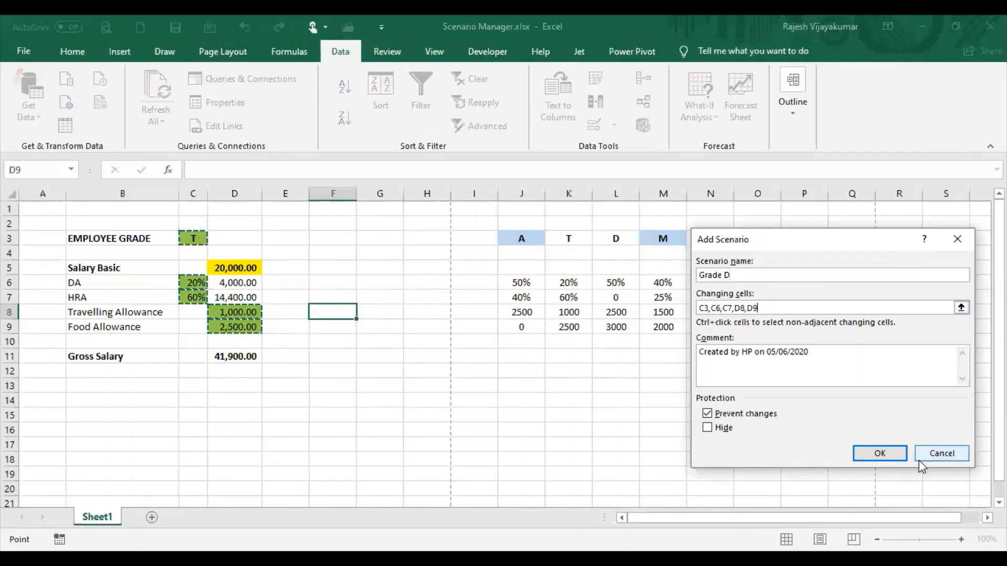
left_click(882, 454)
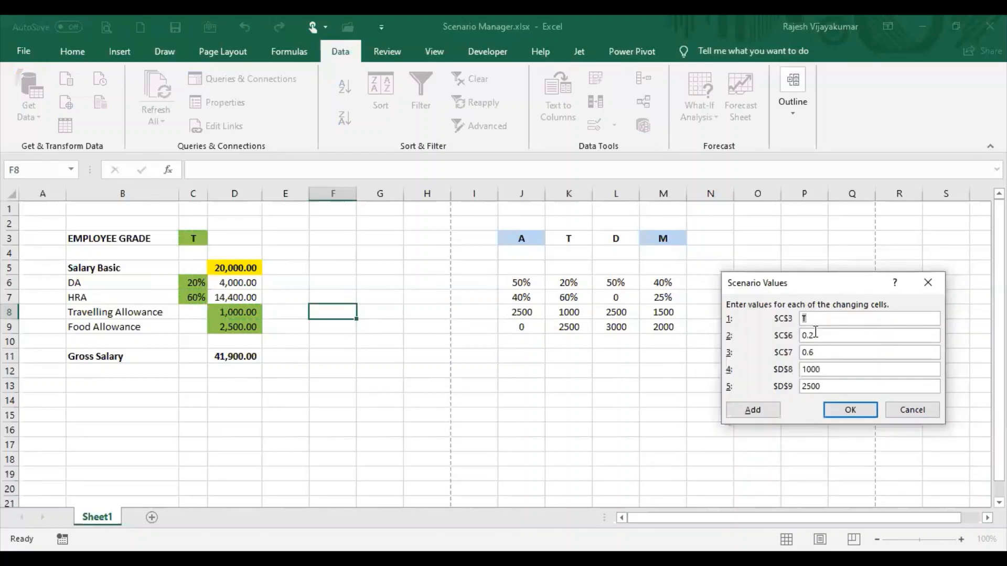
- Enter the Grade D values D for C3, 50% for C6 and 0 for C7
left_click(819, 317)
key("BackSpace")
type("D")
key("BackSpace")
key("BackSpace")
key("BackSpace")
type("50%")
left_click(823, 352)
key("BackSpace")
key("BackSpace")
key("BackSpace")
type("0")
- Set the Grade D travelling allowance D8 to 2500 and food allowance D9 to 3000, and save the scenario
key("BackSpace")
key("BackSpace")
key("BackSpace")
key("BackSpace")
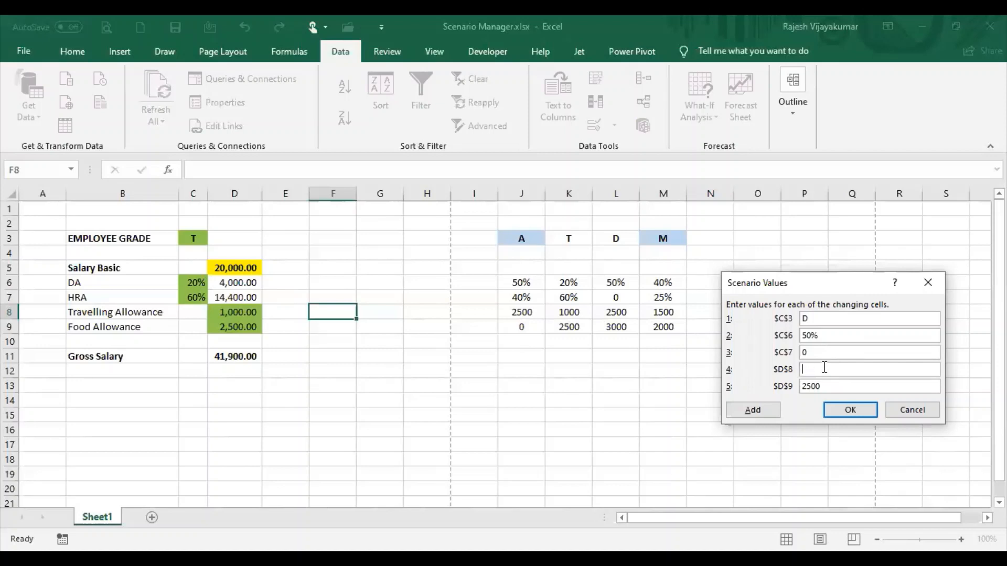
type("2500")
key("BackSpace")
key("BackSpace")
key("BackSpace")
key("BackSpace")
type("3000")
left_click(841, 410)
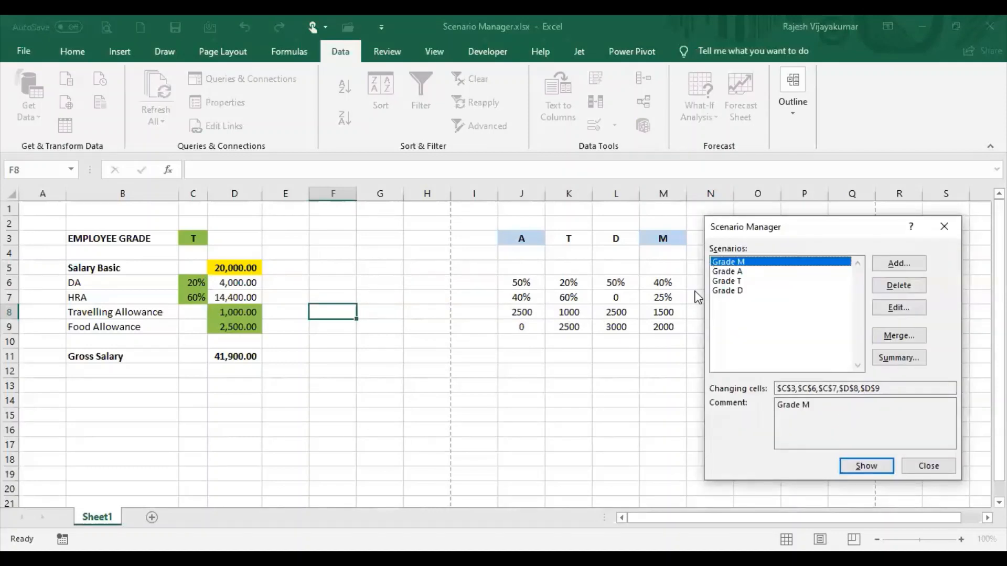
- Show the Grade D scenario on the salary sheet and close the Scenario Manager
left_click(736, 292)
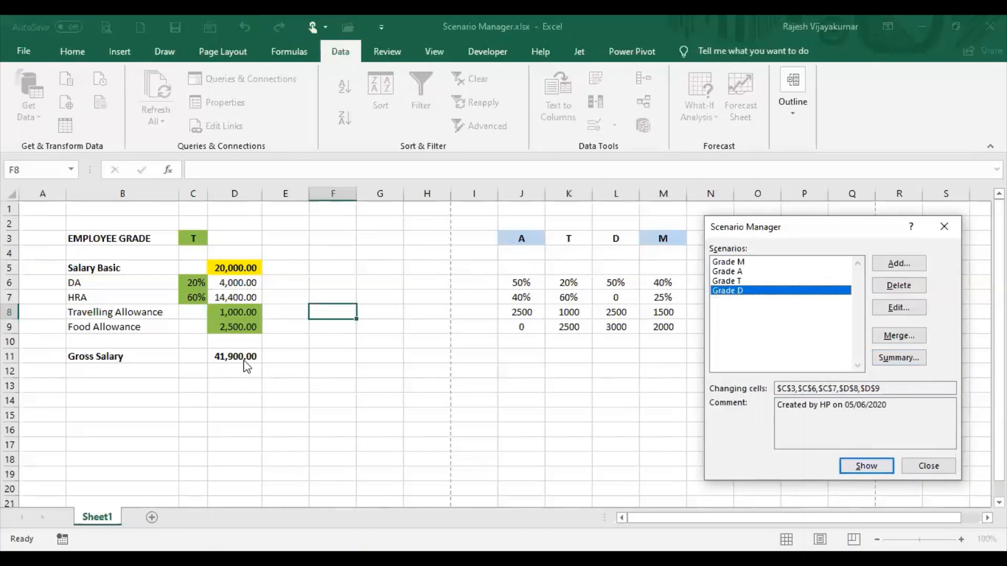
left_click(874, 468)
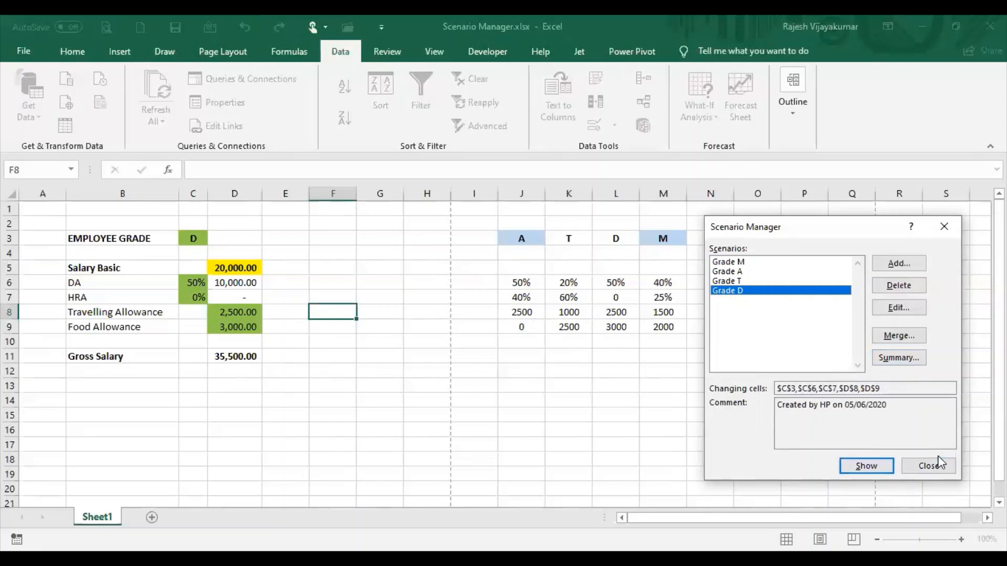
left_click(925, 470)
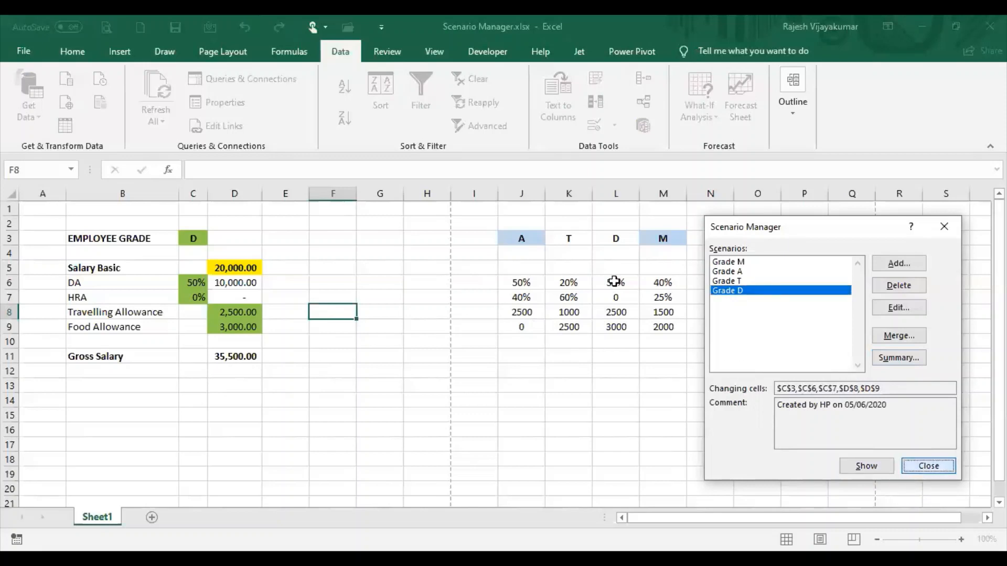
- Delete columns J through N, which hold the grade reference table
left_click(520, 194)
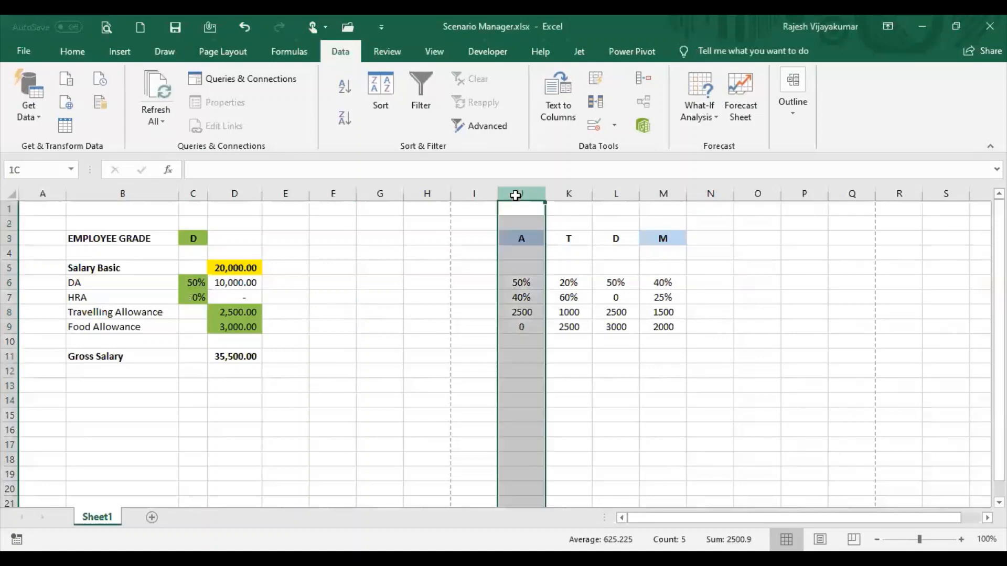
left_click_drag(519, 194, 704, 188)
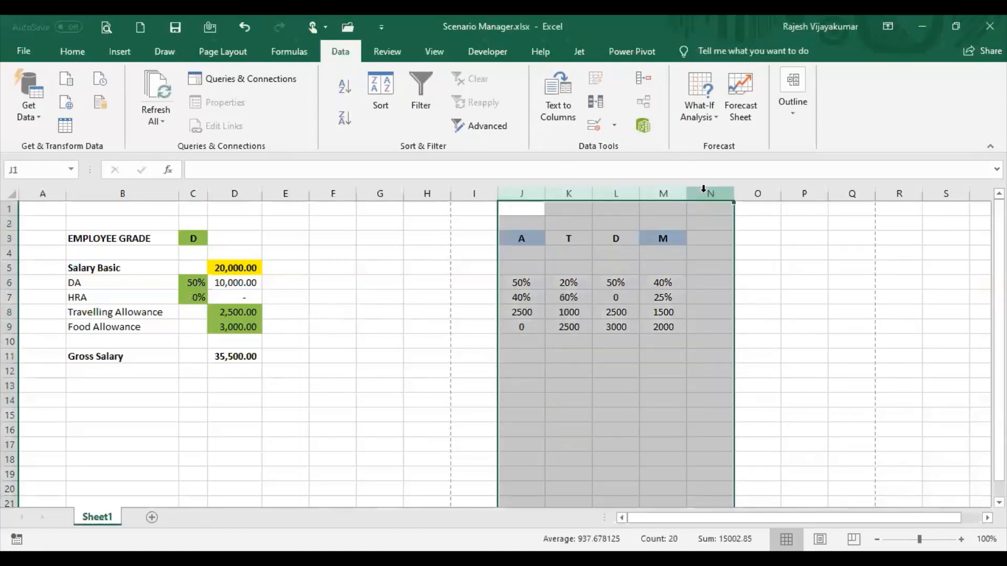
right_click(704, 191)
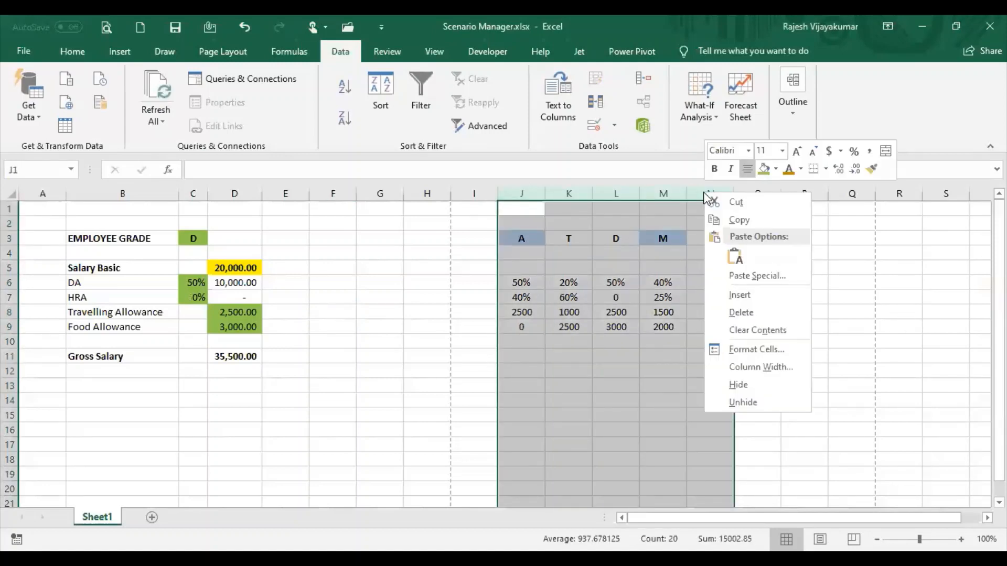
key("d")
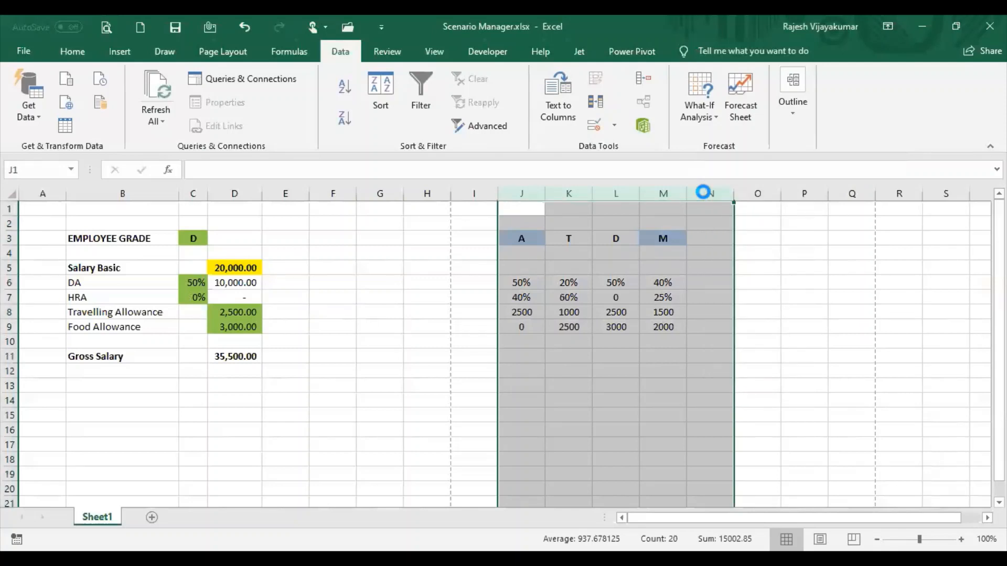
left_click(364, 241)
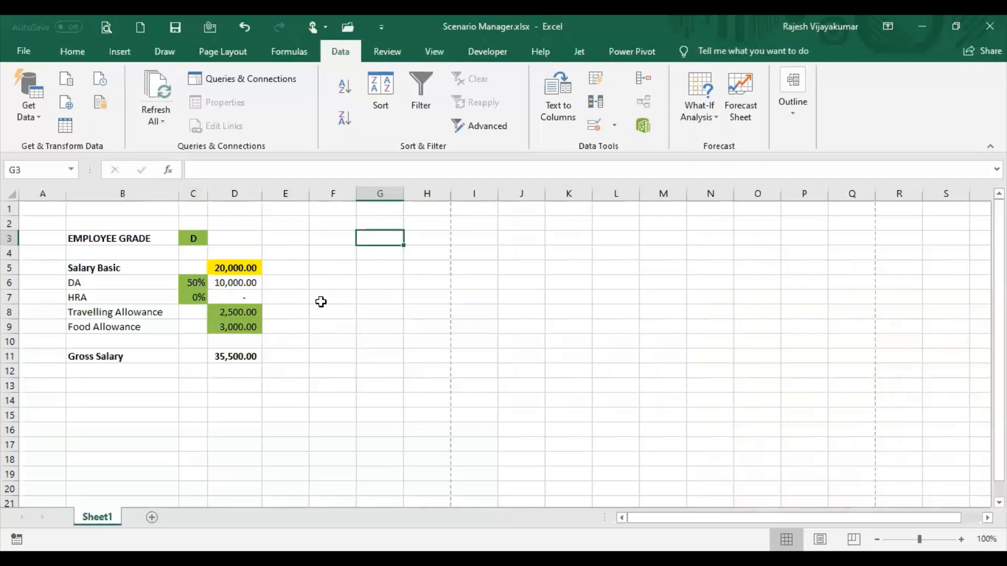
left_click(396, 301)
- Set the basic salary in D5 to 15000
left_click(235, 270)
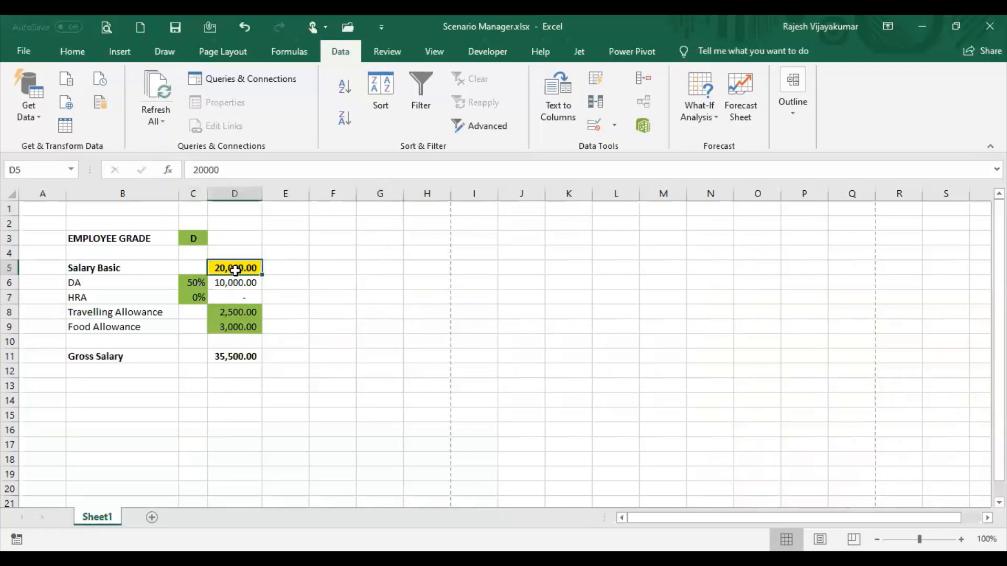
type("15")
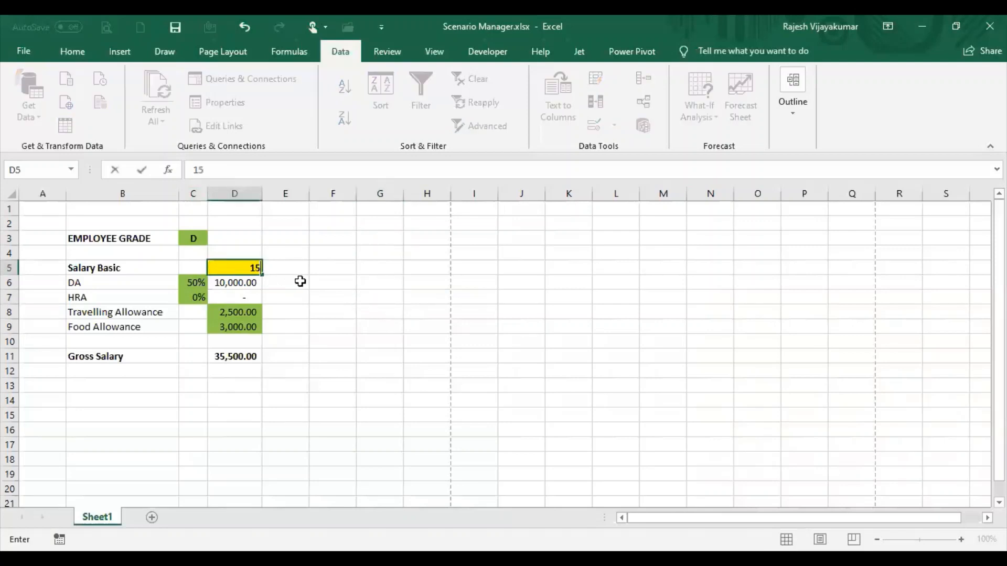
type("000")
key("Return")
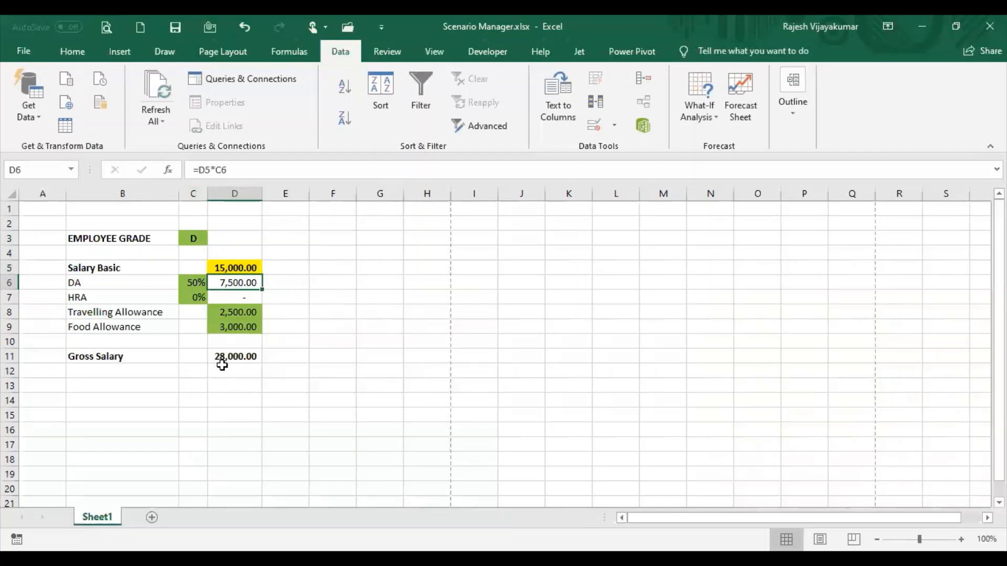
- Reopen the Scenario Manager and show the Grade A scenario on the salary sheet
left_click(706, 109)
left_click(727, 149)
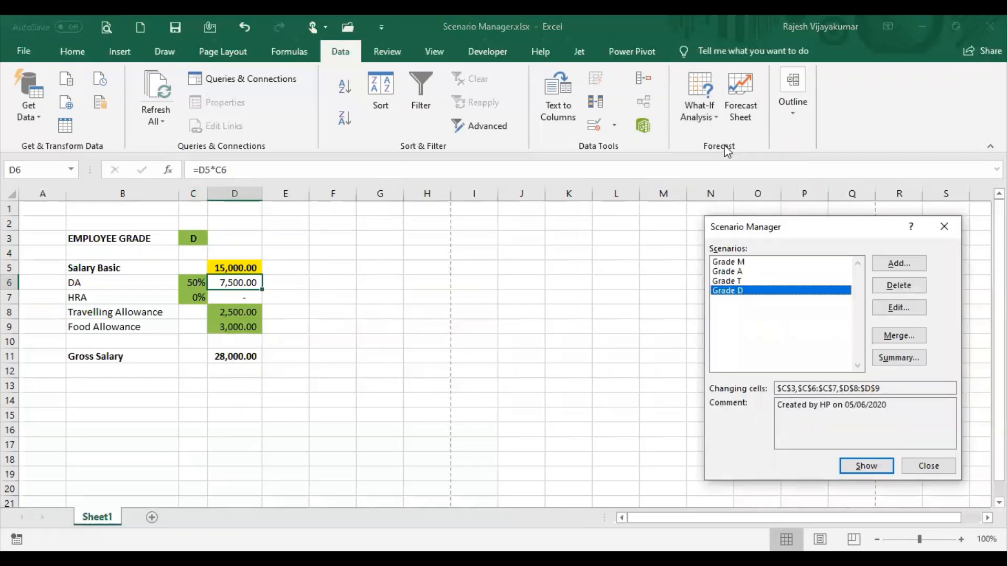
left_click(732, 271)
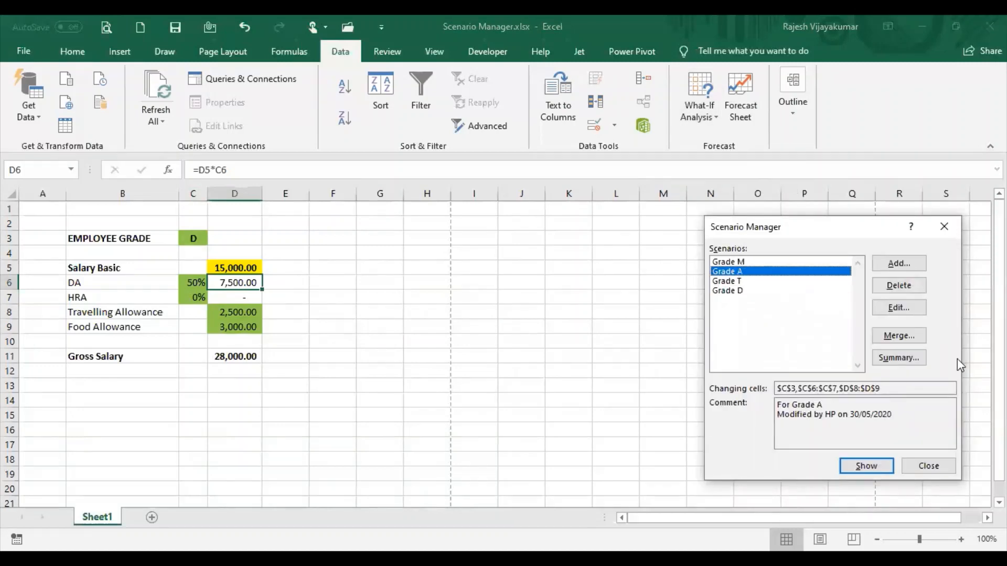
left_click(866, 468)
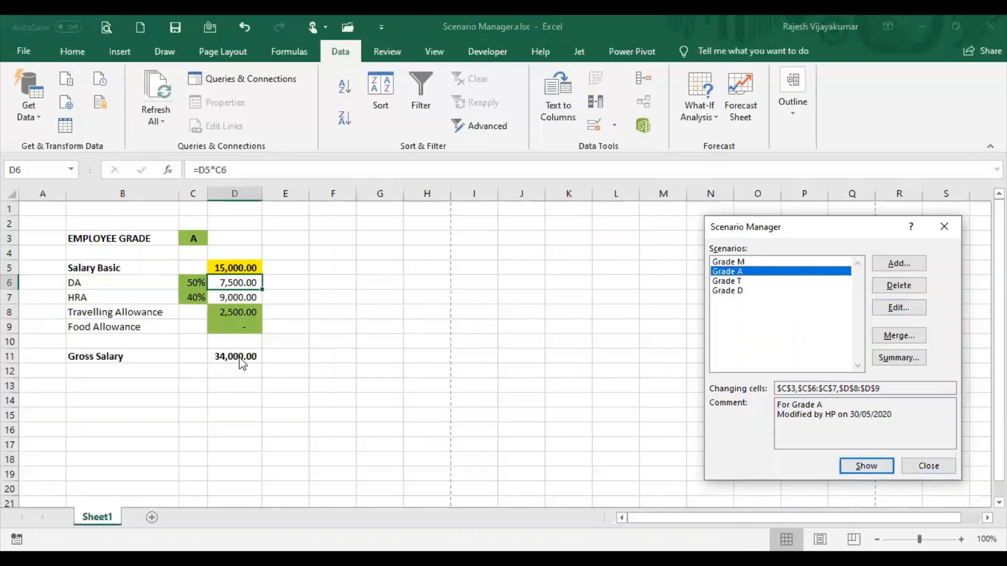
- Show the Grade T scenario, followed by the Grade M scenario, on the salary sheet
left_click(738, 284)
left_click(870, 467)
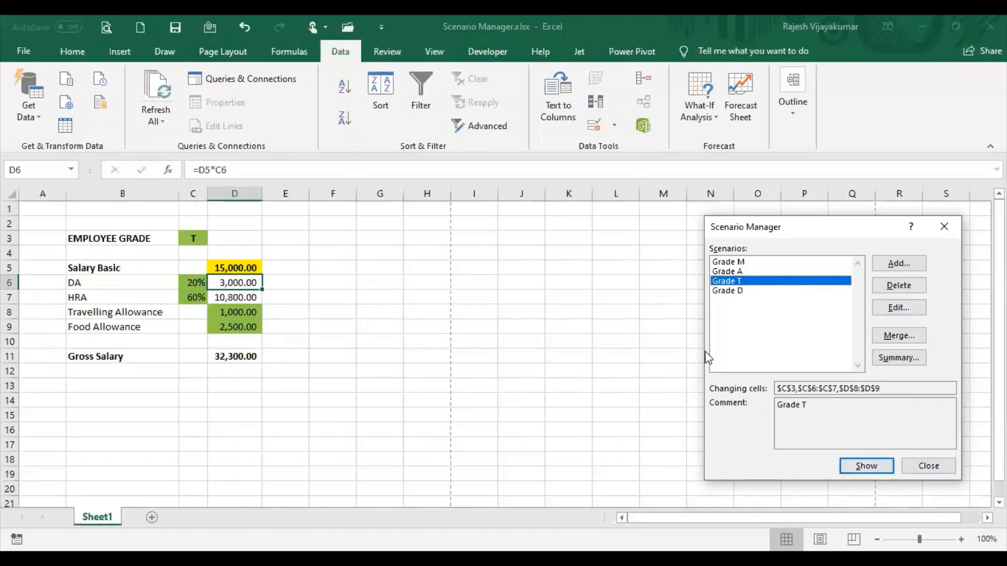
left_click(745, 263)
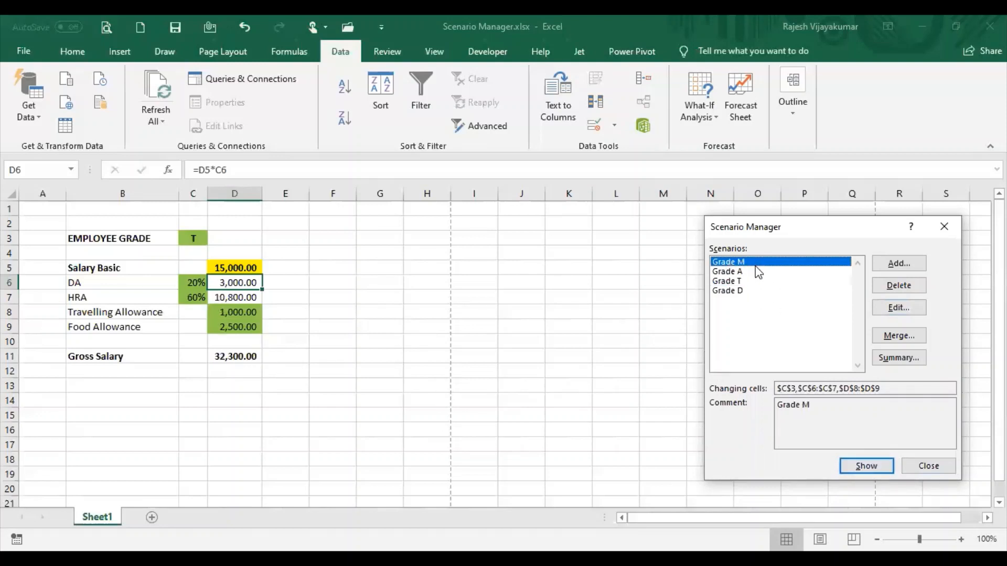
left_click(871, 465)
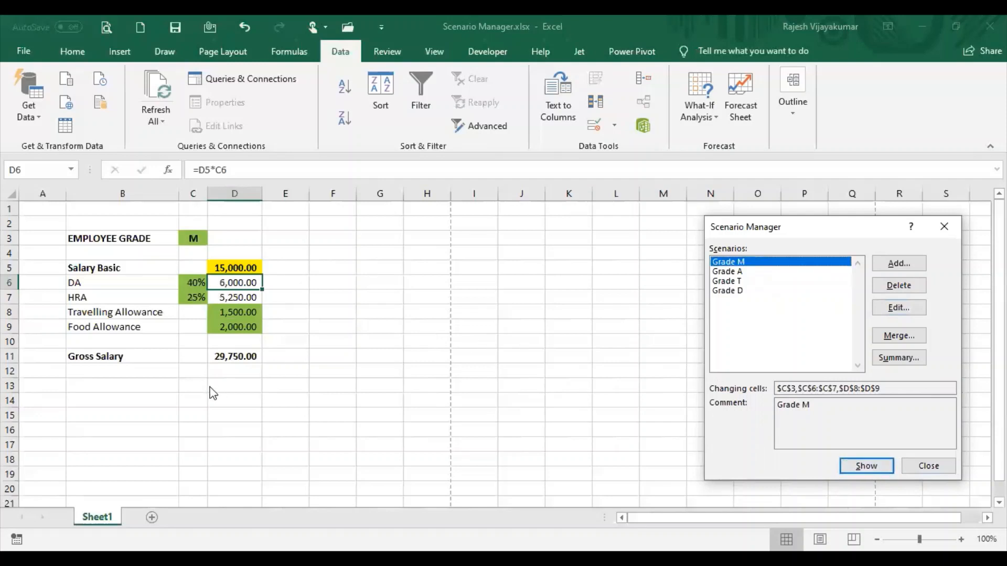